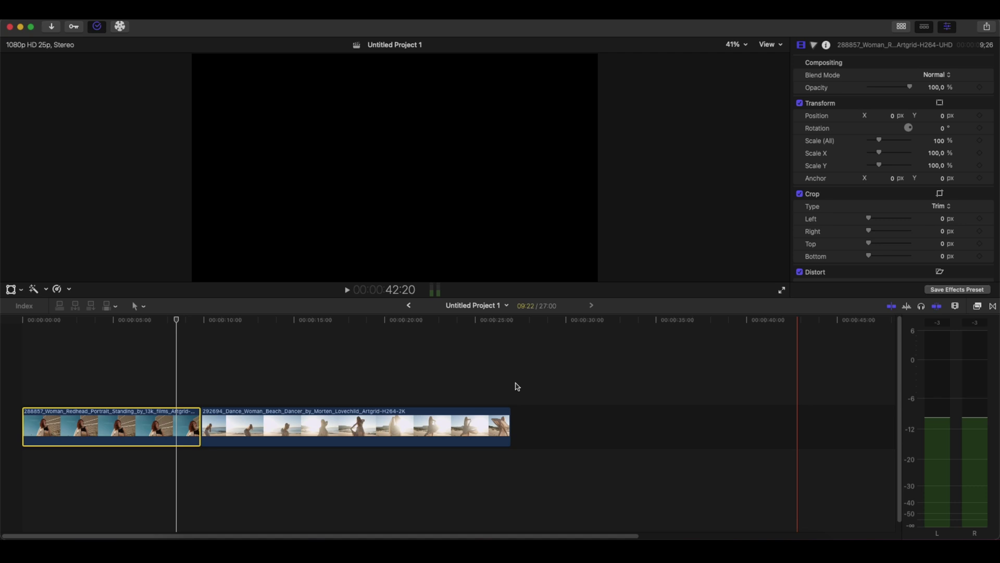
Select the redhead clip at the project start and set its rotation to 180°.
{"action": "left_click", "coordinate": [22, 388]}
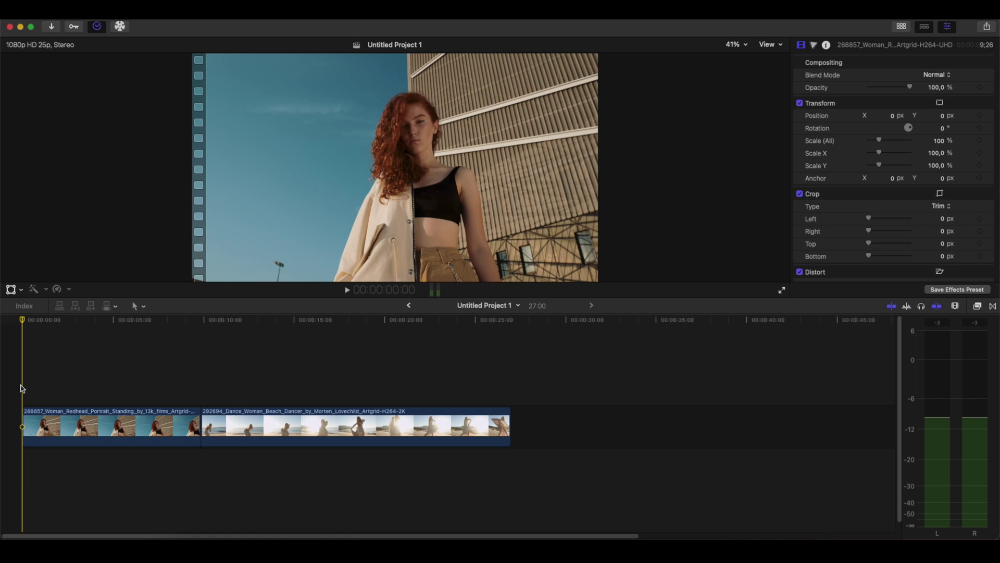
{"action": "left_click", "coordinate": [26, 416]}
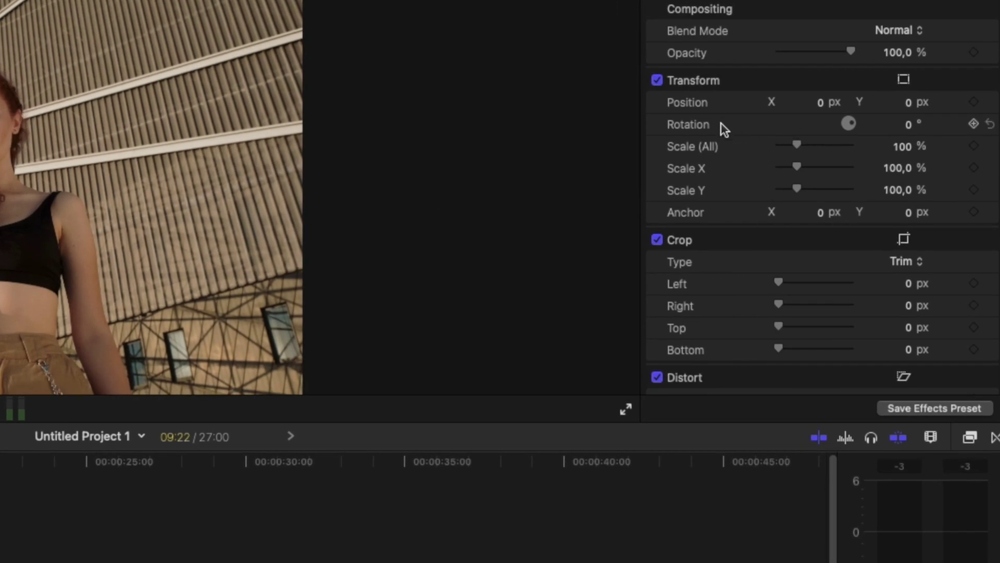
{"action": "left_click", "coordinate": [909, 124]}
{"action": "type", "text": "180"}
{"action": "key", "text": "Return"}
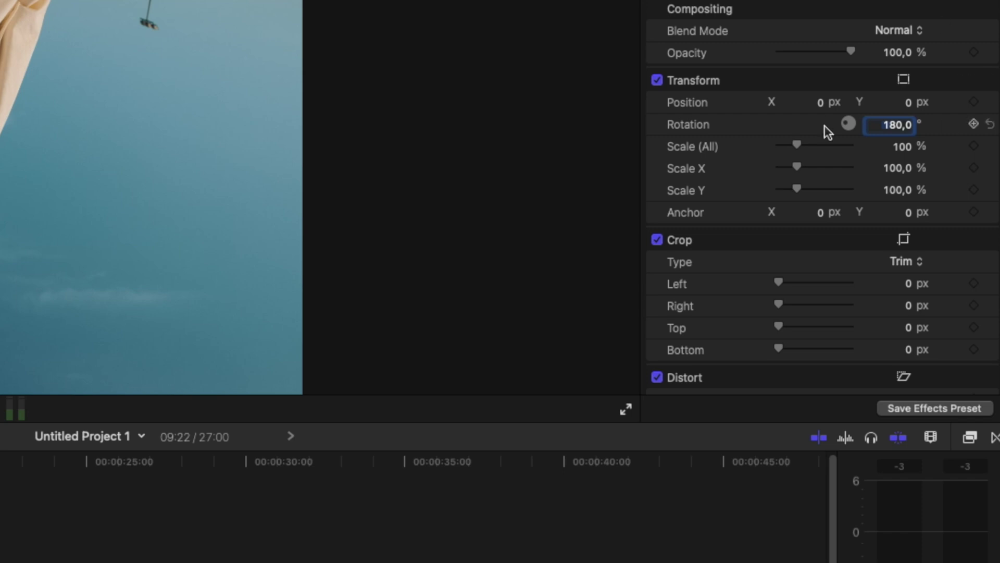
Change the rotation to 270°, keyframe it, then enter 0° for the end rotation.
{"action": "left_click", "coordinate": [899, 129]}
{"action": "type", "text": "270"}
{"action": "key", "text": "Return"}
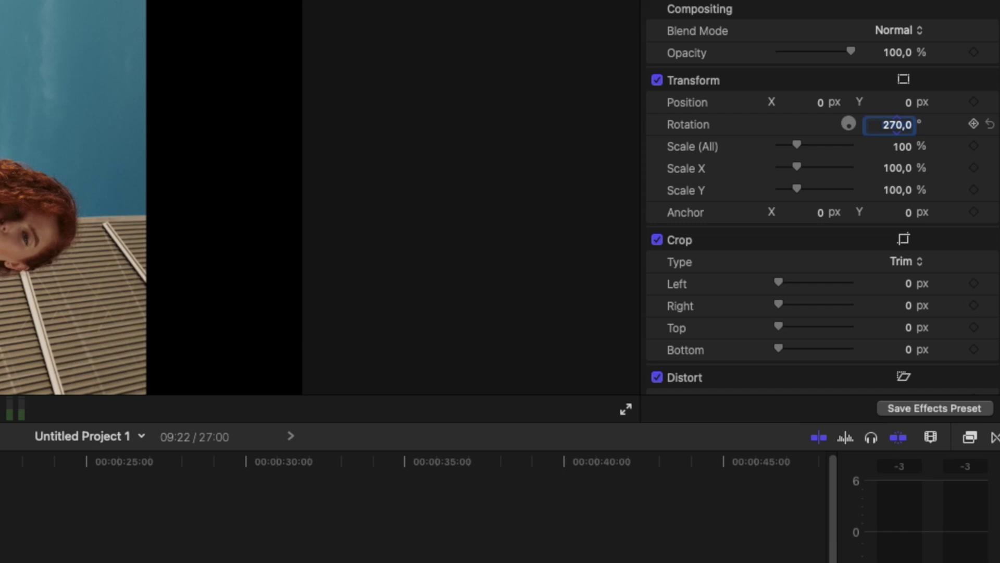
{"action": "left_click", "coordinate": [974, 124]}
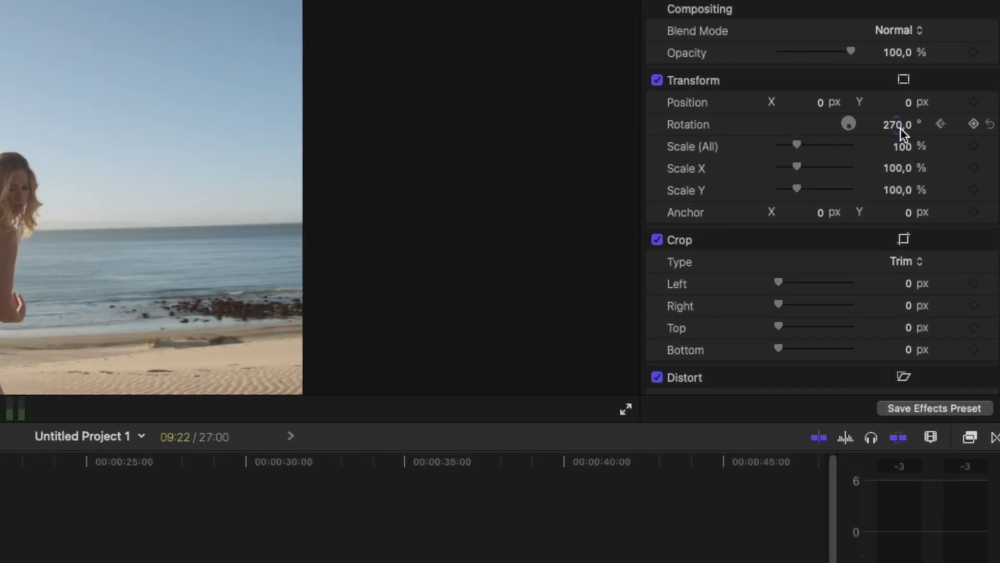
{"action": "left_click", "coordinate": [900, 125]}
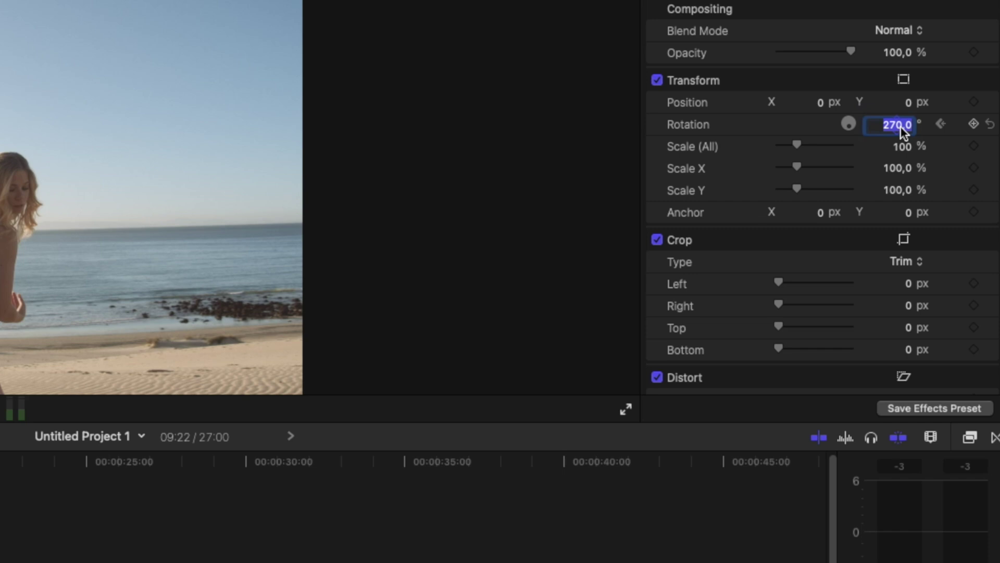
{"action": "type", "text": "0"}
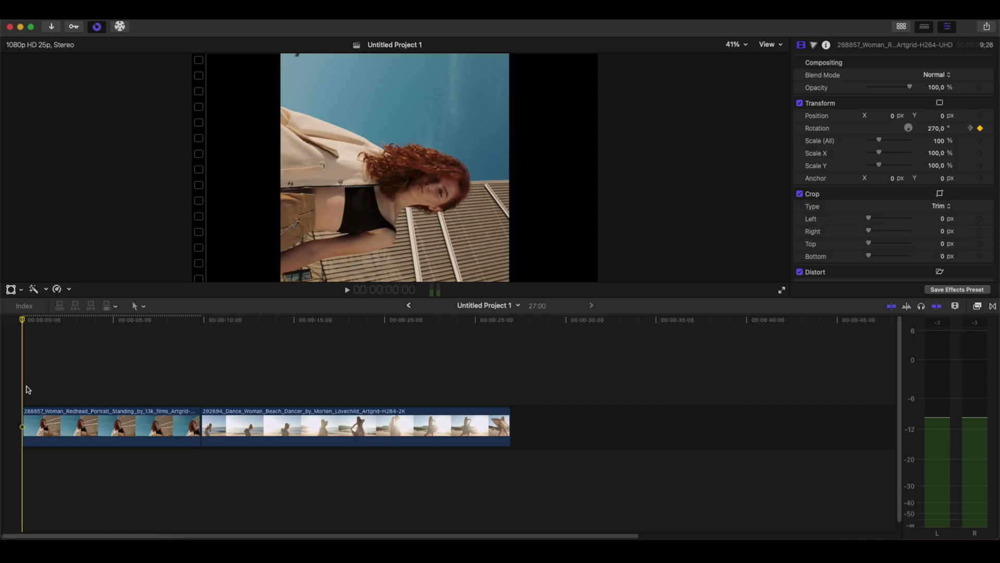
Preview the spin, park early in it, and scale the redhead clip up to 212%.
{"action": "key", "text": "space"}
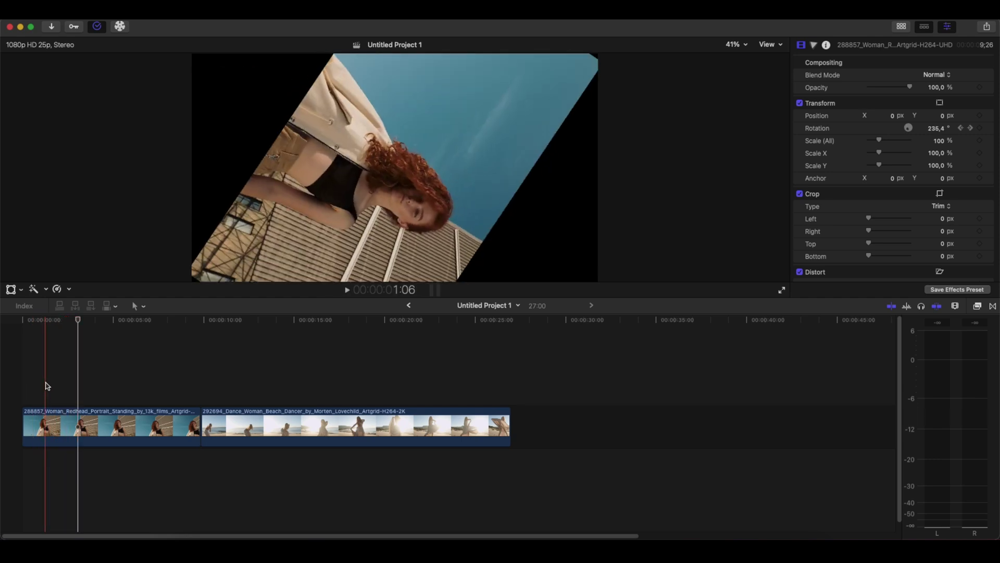
{"action": "left_click", "coordinate": [44, 384]}
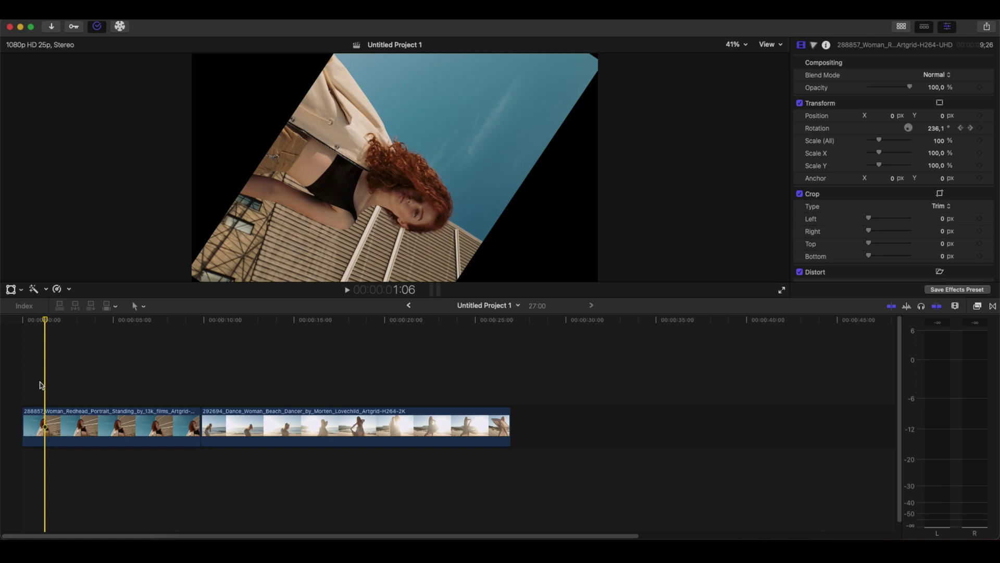
{"action": "left_click", "coordinate": [38, 390]}
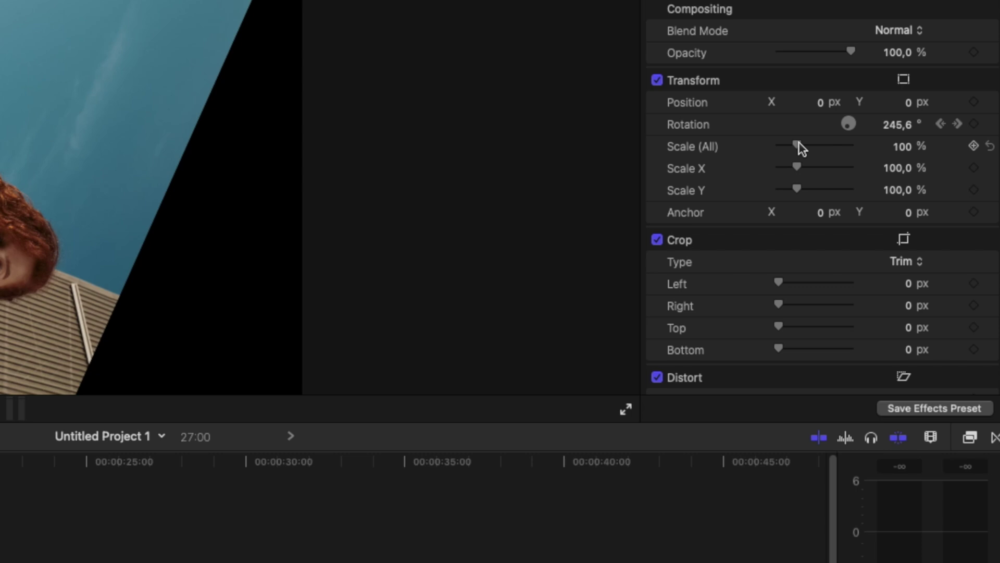
{"action": "left_click_drag", "start_coordinate": [799, 145], "coordinate": [821, 145]}
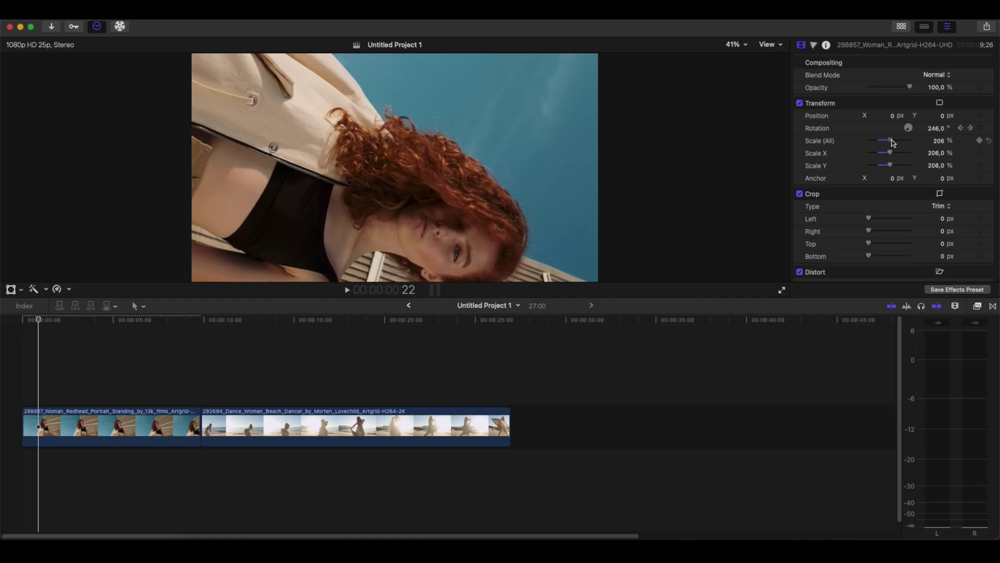
{"action": "left_click_drag", "start_coordinate": [891, 141], "coordinate": [892, 140]}
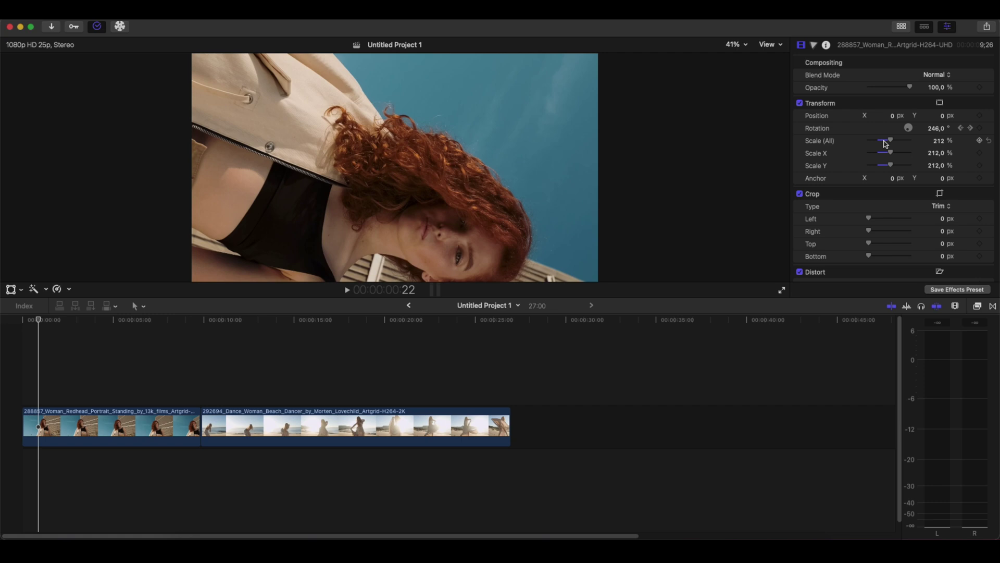
{"action": "key", "text": "Home"}
{"action": "key", "text": "space"}
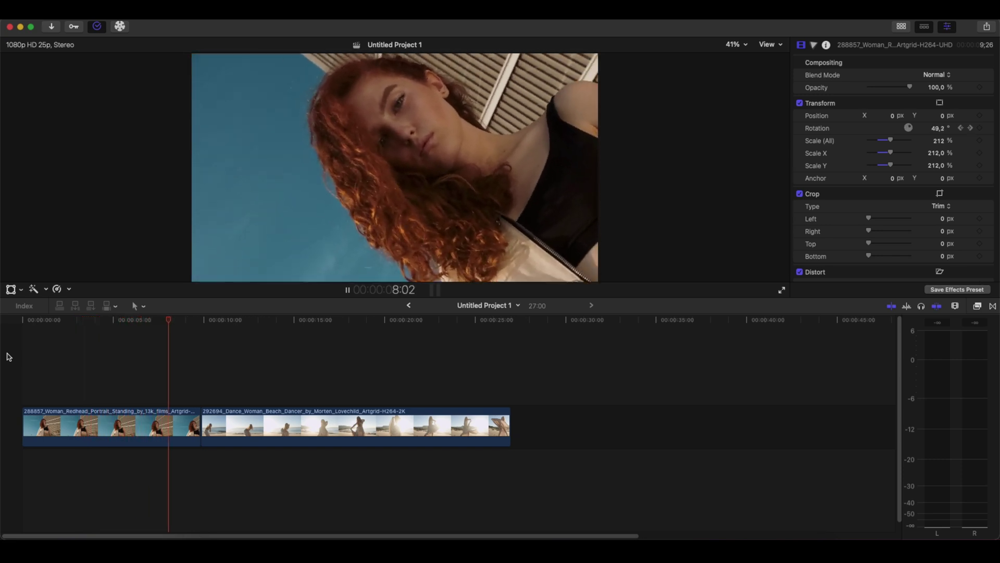
{"action": "key", "text": "space"}
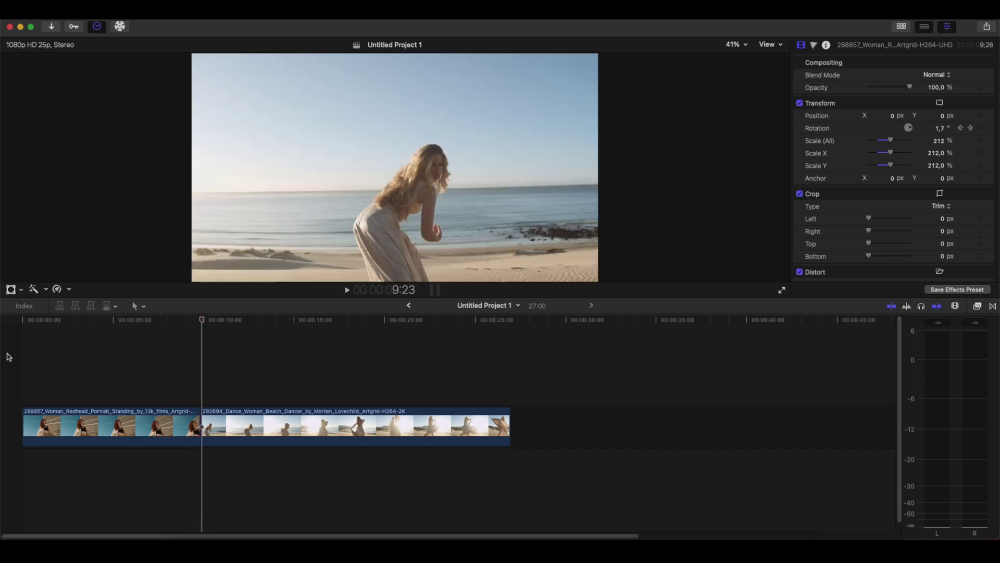
{"action": "key", "text": "Home"}
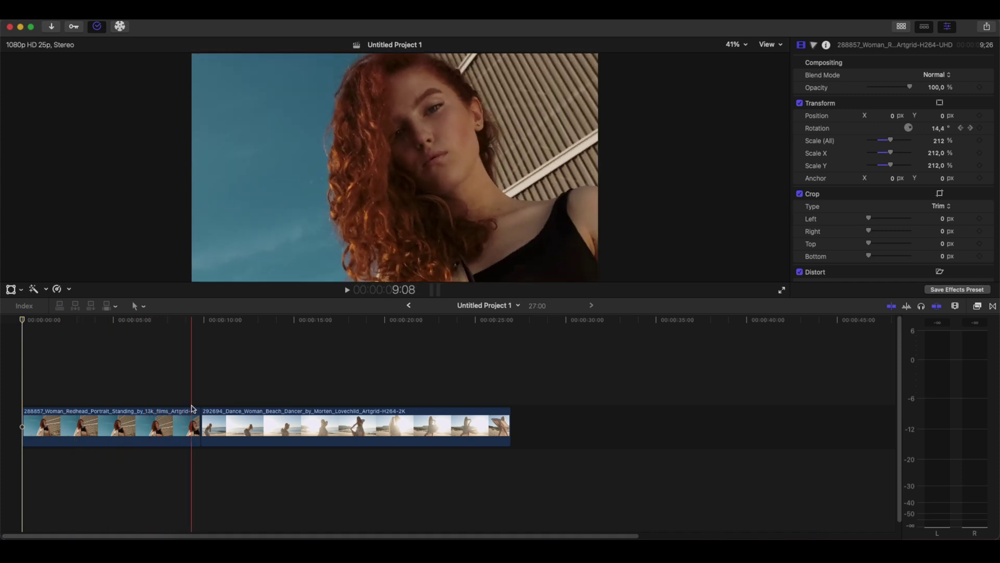
{"action": "key", "text": "l"}
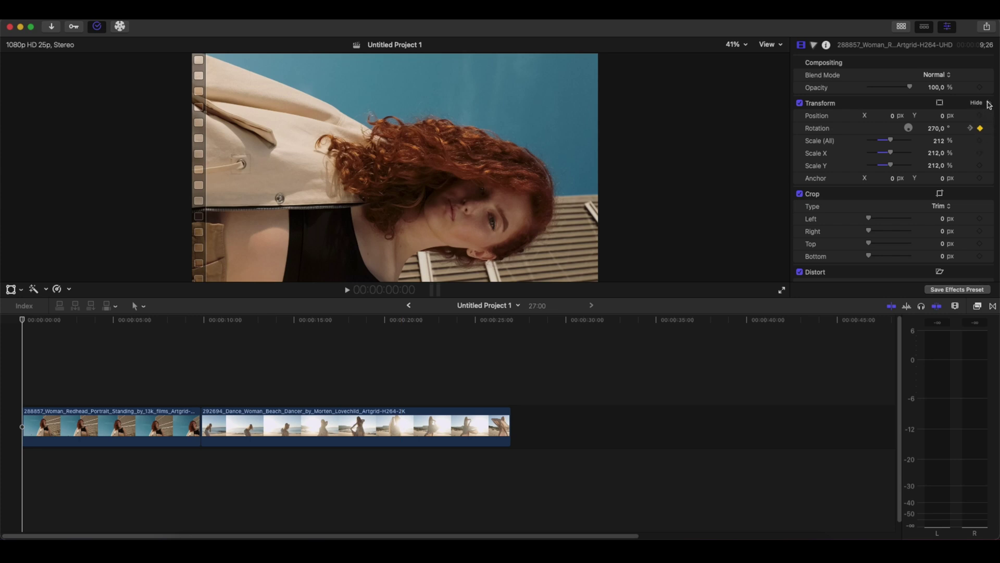
{"action": "left_click", "coordinate": [988, 104]}
{"action": "left_click", "coordinate": [60, 417]}
{"action": "left_click", "coordinate": [941, 128]}
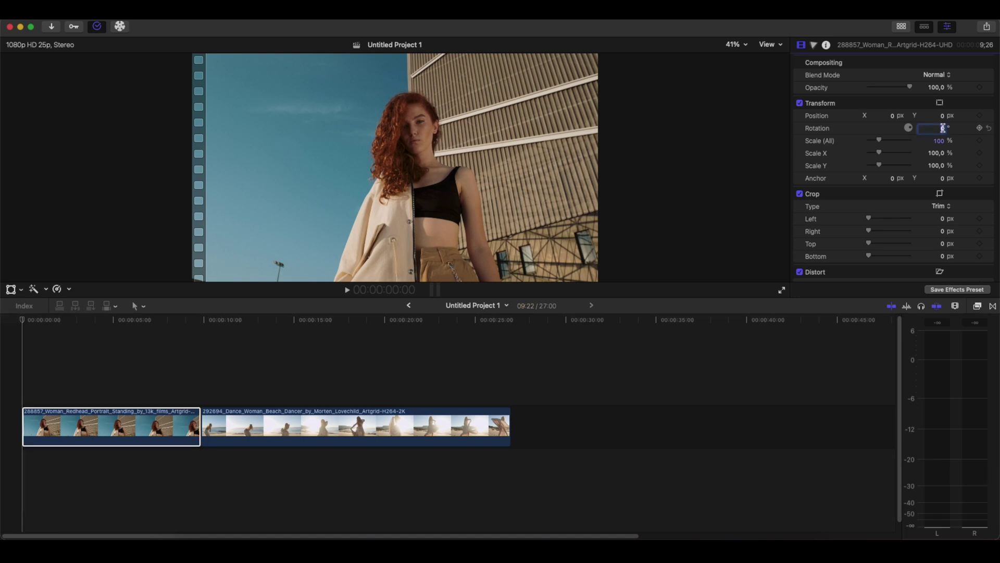
{"action": "type", "text": "270"}
{"action": "key", "text": "Return"}
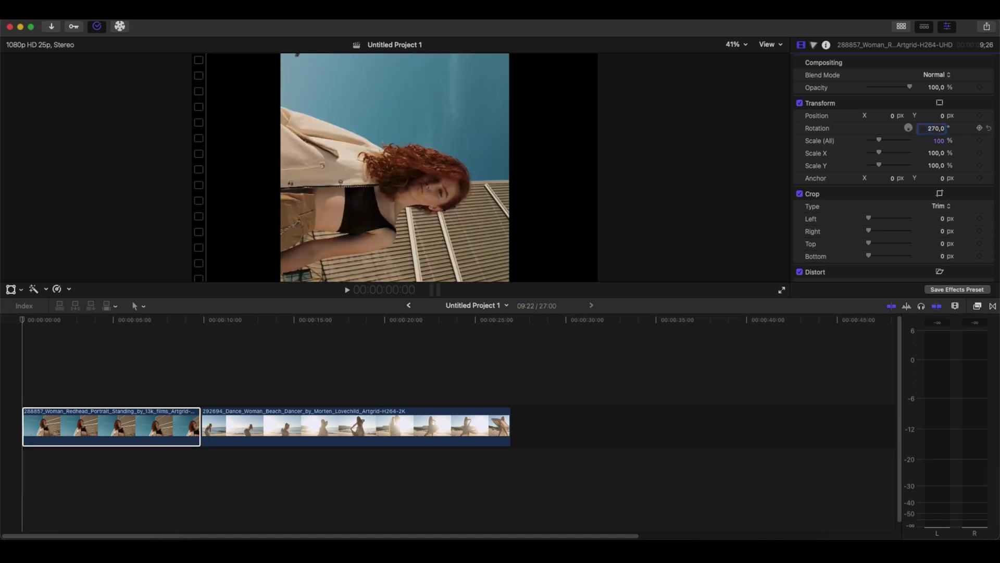
{"action": "left_click", "coordinate": [979, 128]}
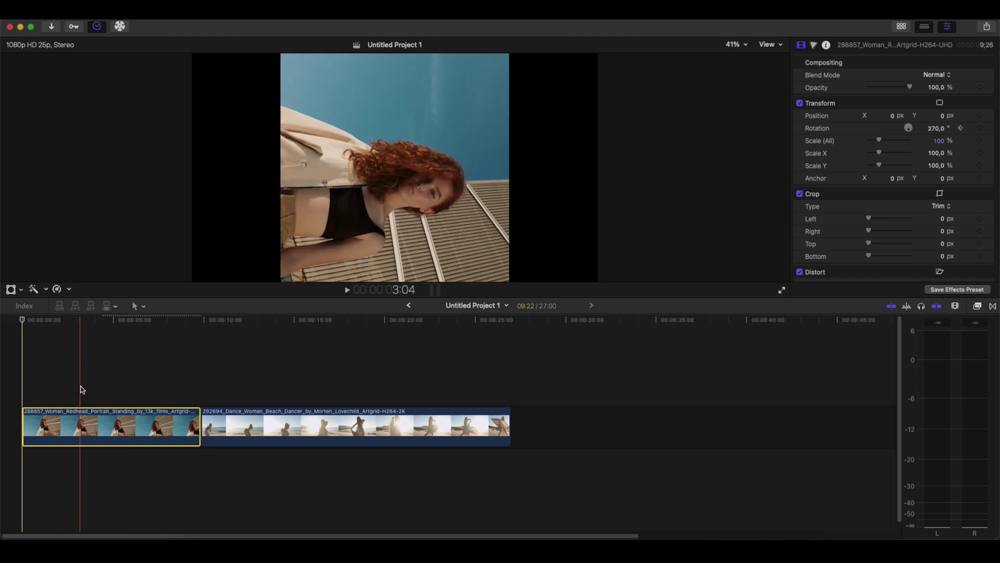
{"action": "left_click", "coordinate": [81, 389]}
{"action": "left_click", "coordinate": [80, 426]}
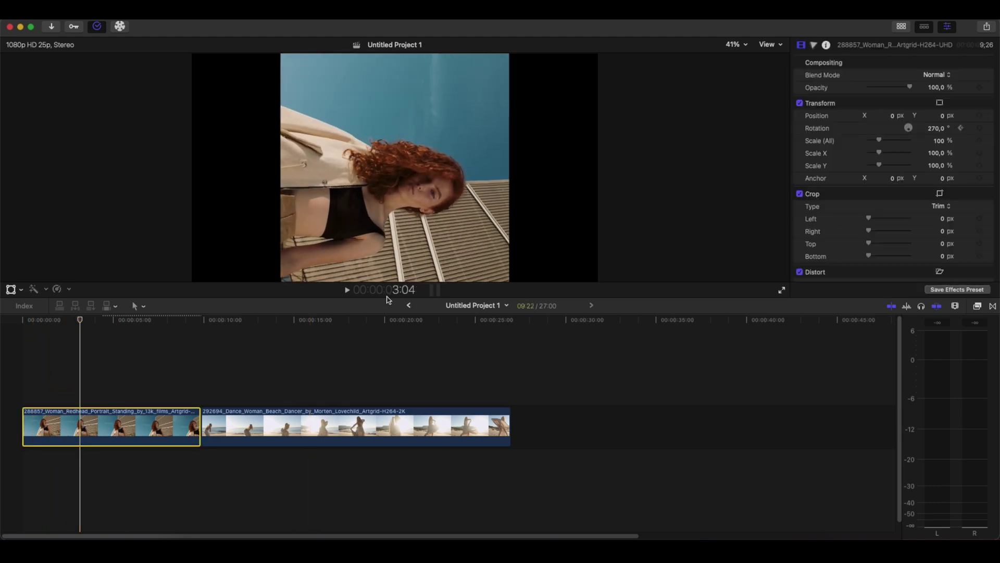
{"action": "left_click", "coordinate": [935, 128]}
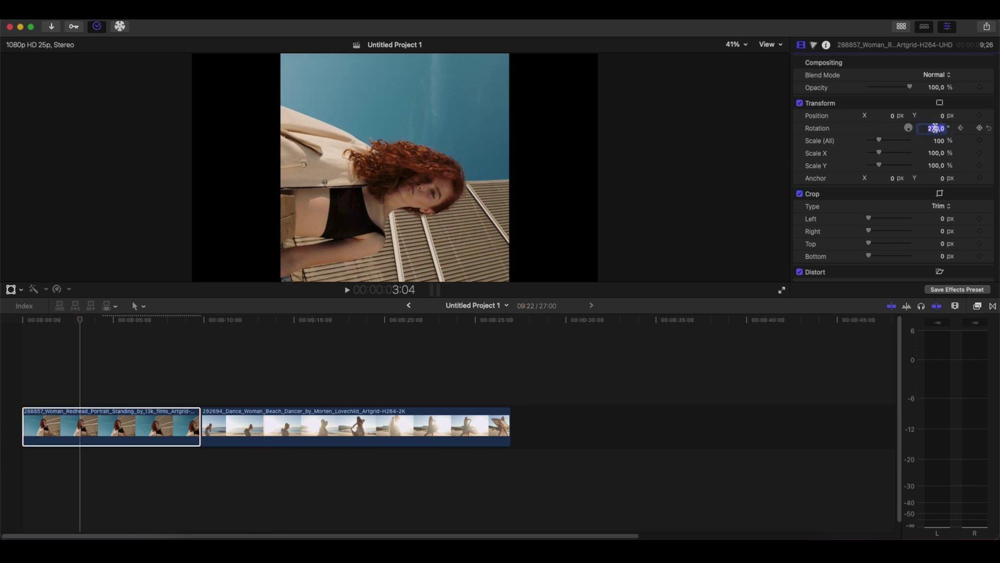
{"action": "left_click", "coordinate": [14, 360]}
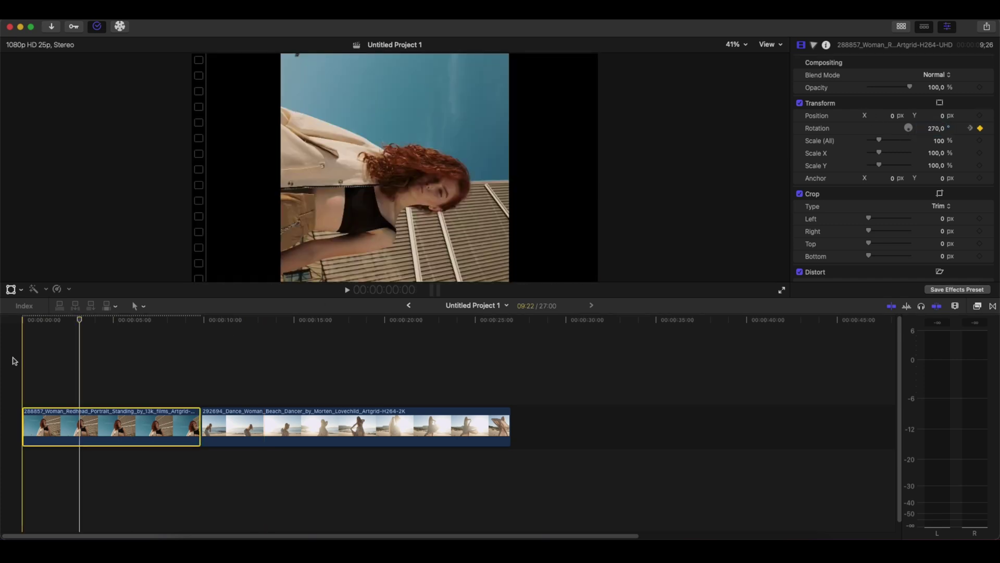
{"action": "key", "text": "space"}
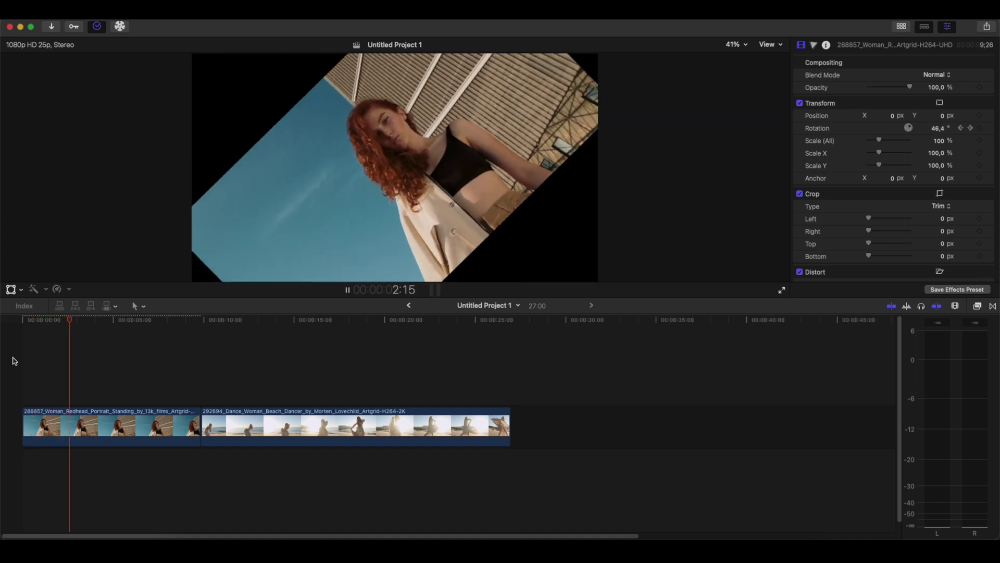
{"action": "key", "text": "space"}
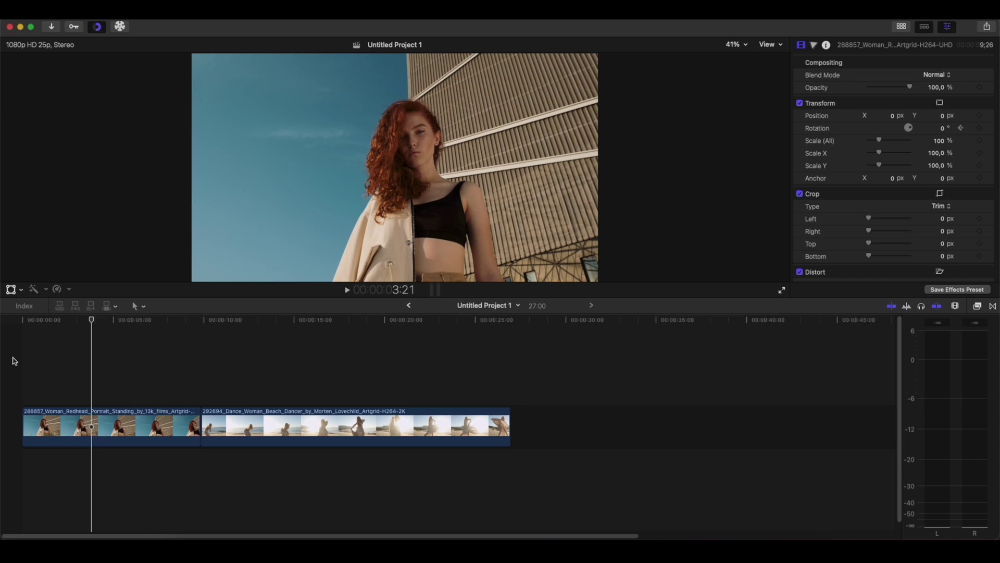
{"action": "key", "text": "Home"}
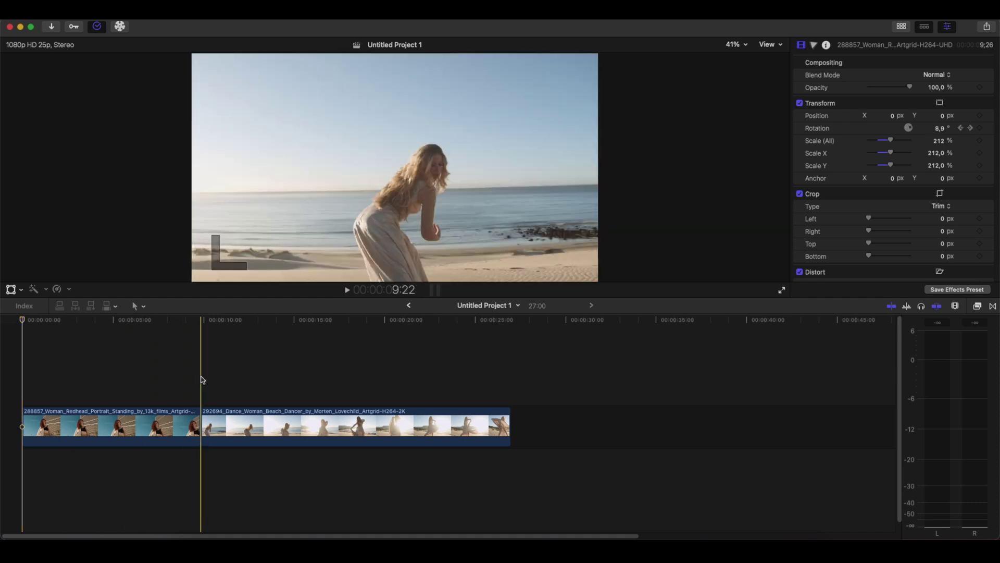
Set the beach dancer clip's rotation to 270° with a keyframe at its start.
{"action": "left_click", "coordinate": [201, 379]}
{"action": "left_click", "coordinate": [223, 424]}
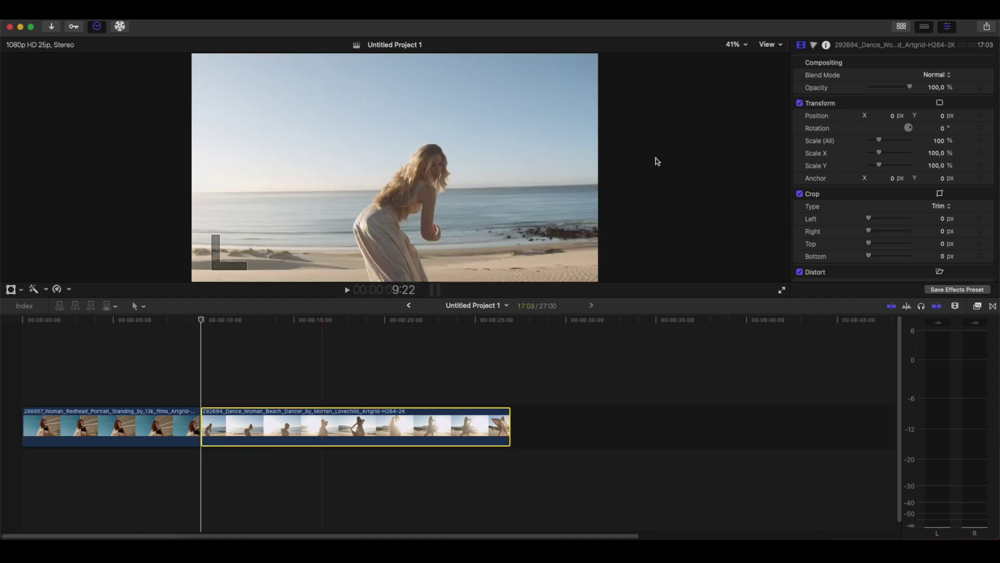
{"action": "left_click", "coordinate": [944, 129]}
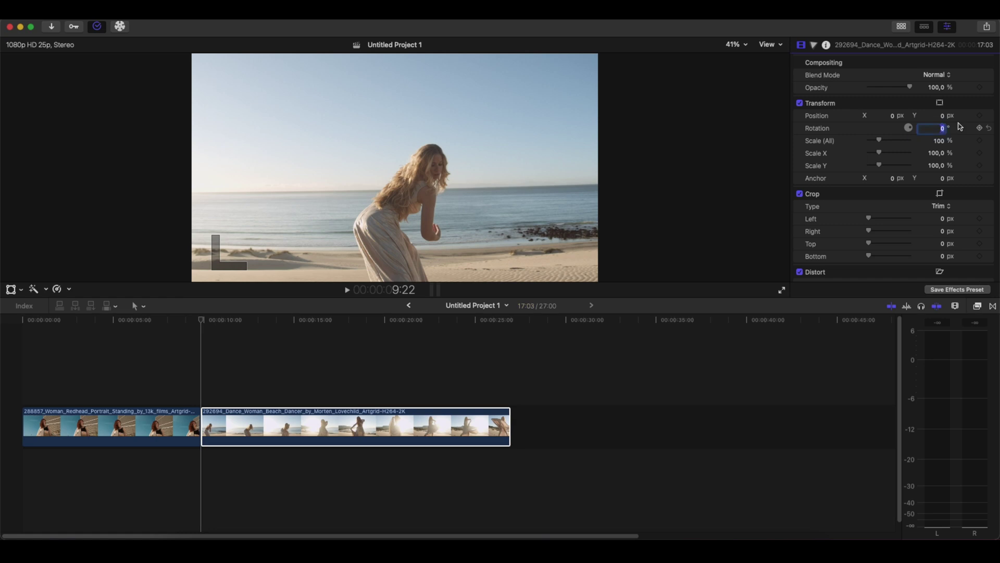
{"action": "type", "text": "270"}
{"action": "key", "text": "Return"}
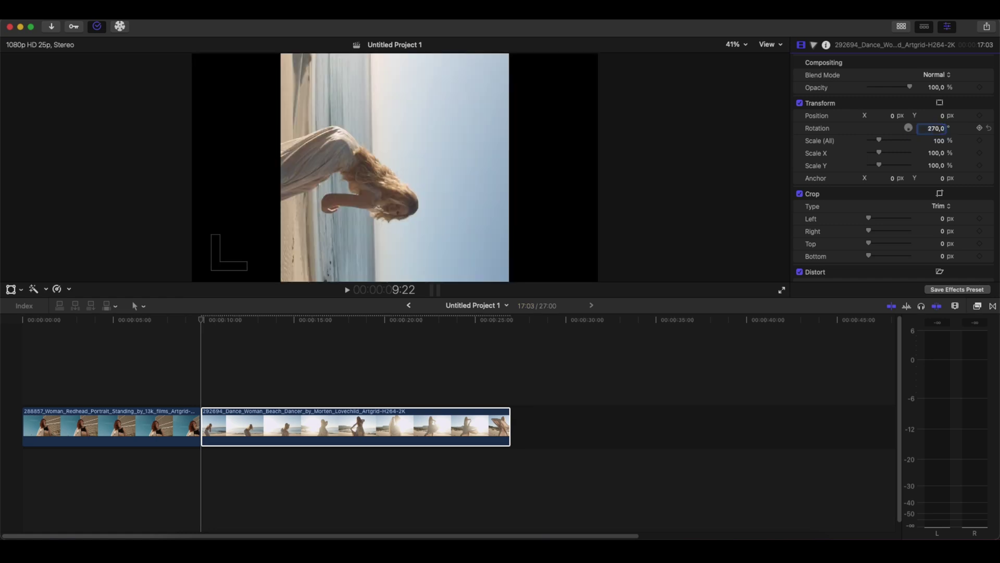
{"action": "left_click", "coordinate": [980, 128]}
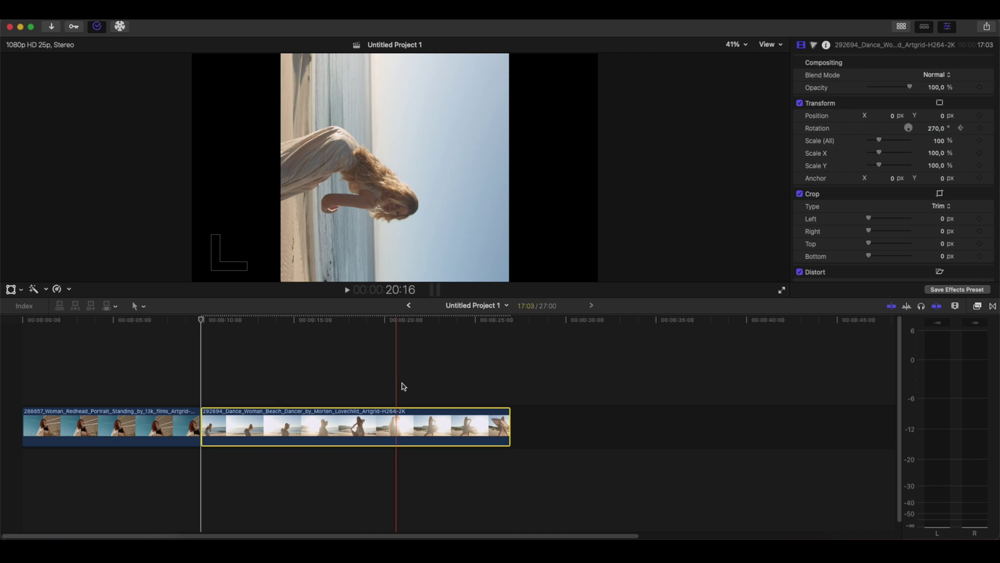
At the beach clip's end set rotation to 0°, then return to its start.
{"action": "left_click", "coordinate": [509, 384]}
{"action": "left_click", "coordinate": [936, 129]}
{"action": "type", "text": "0"}
{"action": "key", "text": "Return"}
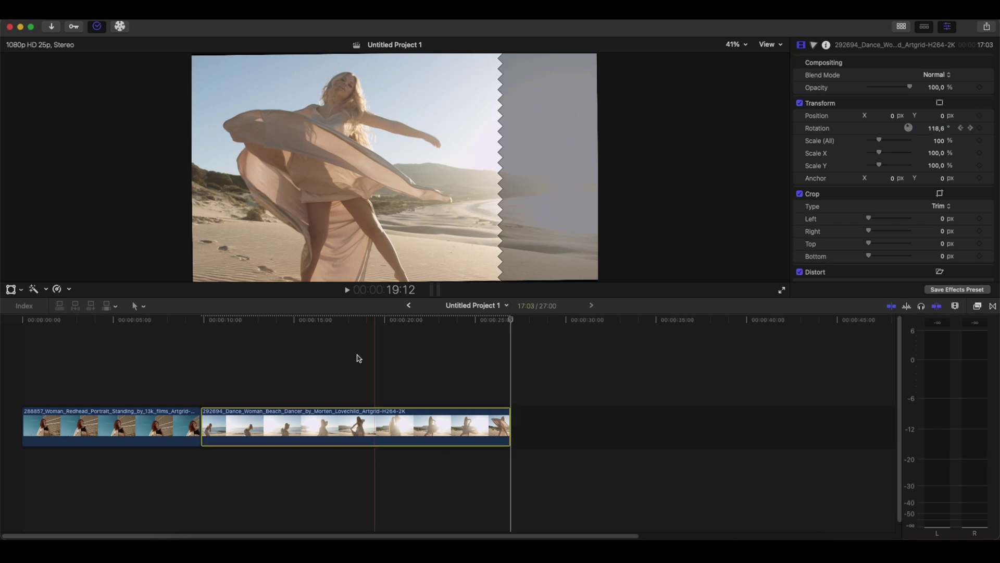
{"action": "left_click", "coordinate": [203, 386]}
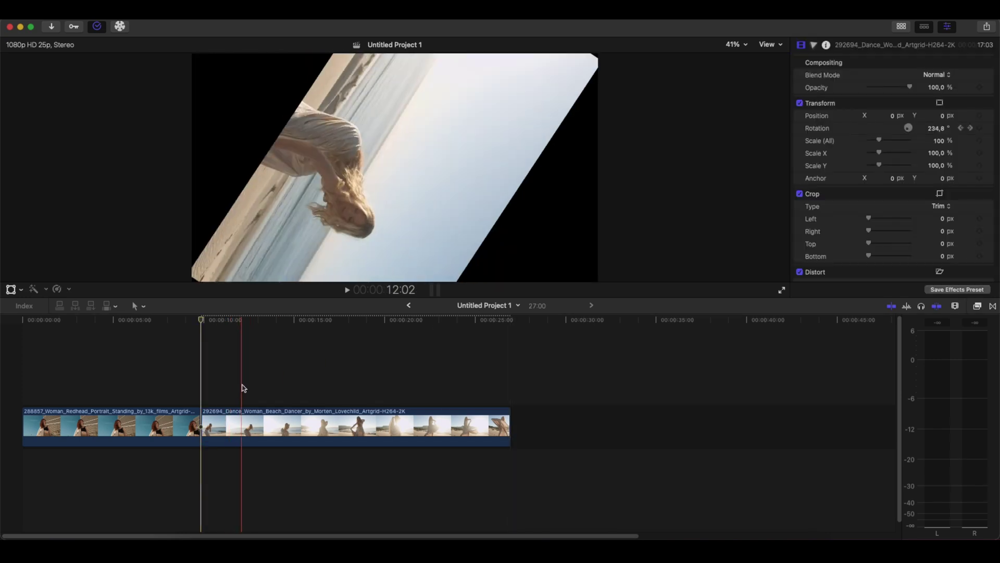
Scale the beach dancer clip up to 212% and play the edit back.
{"action": "left_click", "coordinate": [236, 424]}
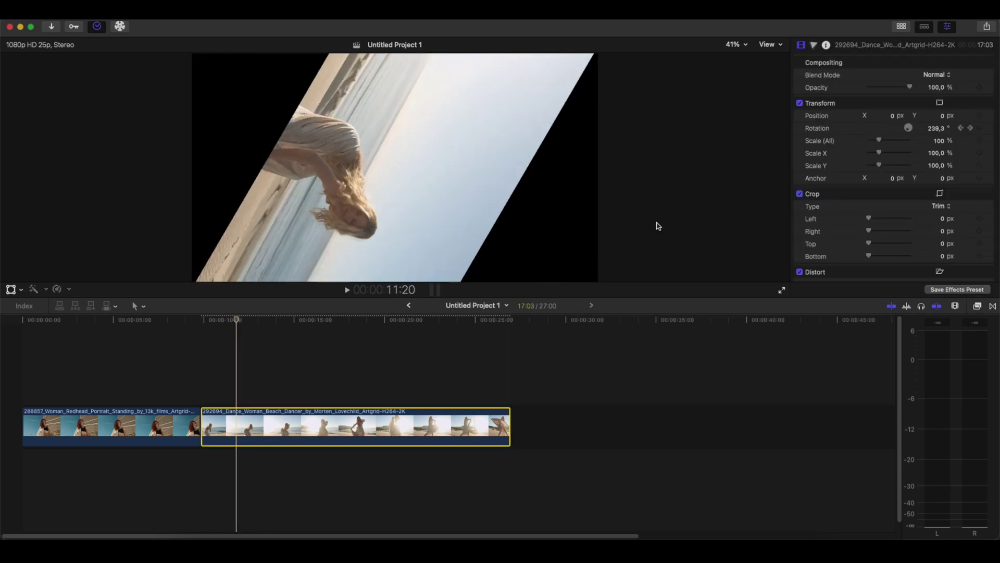
{"action": "left_click_drag", "start_coordinate": [881, 140], "coordinate": [893, 144]}
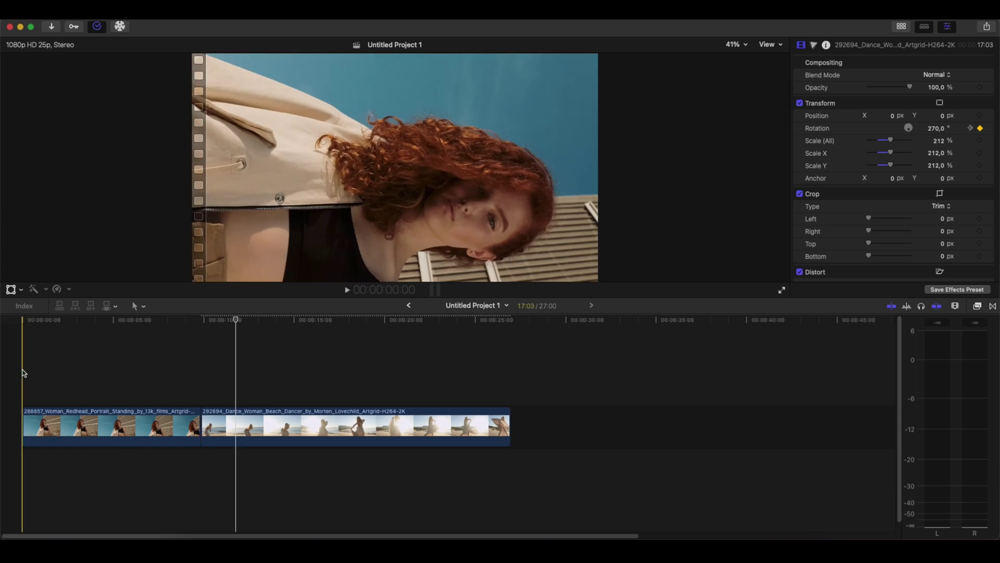
{"action": "key", "text": "space"}
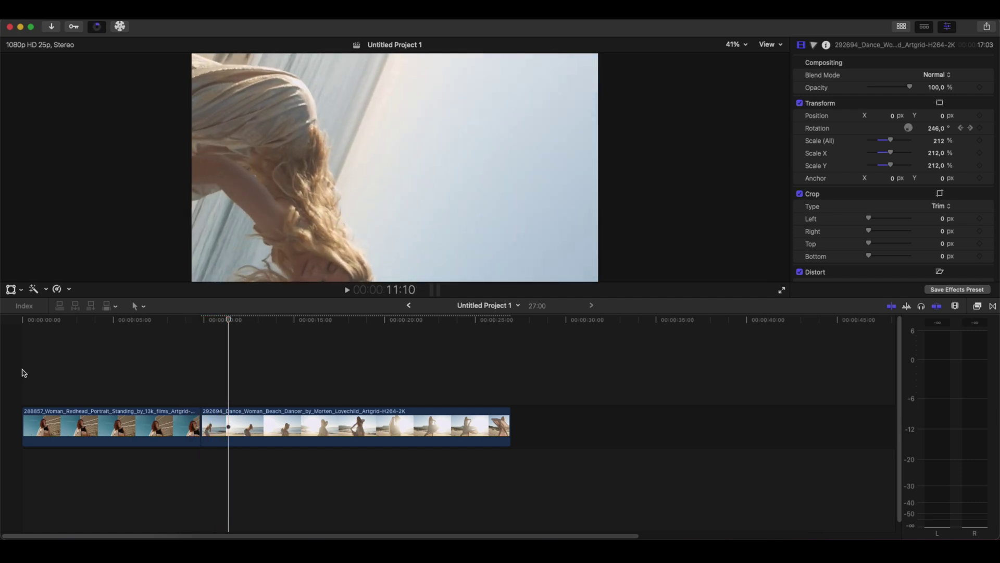
Put a lengthened Cross Dissolve on the redhead–beach cut, then select both clips with it.
{"action": "left_click", "coordinate": [993, 307]}
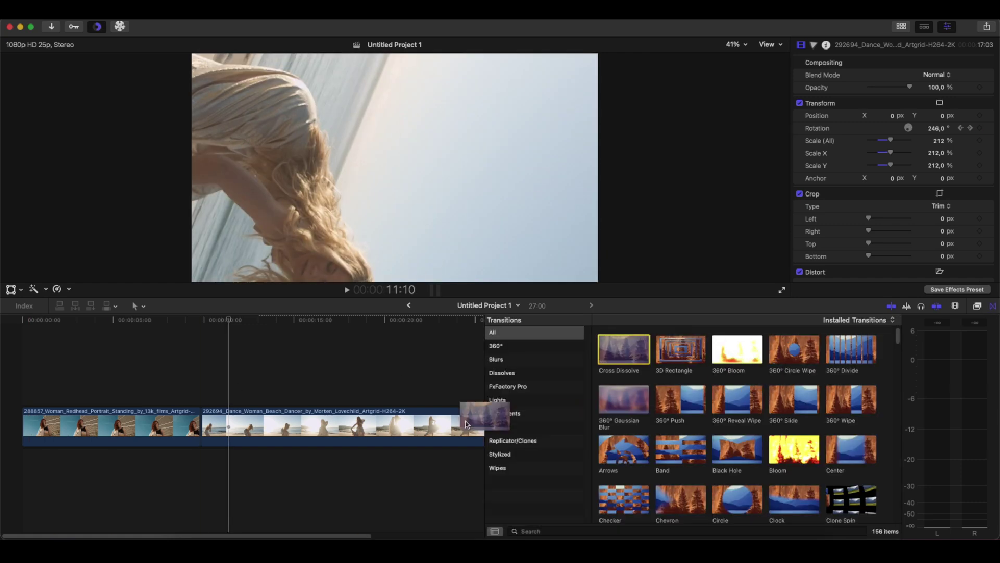
{"action": "left_click_drag", "start_coordinate": [223, 425], "coordinate": [213, 428]}
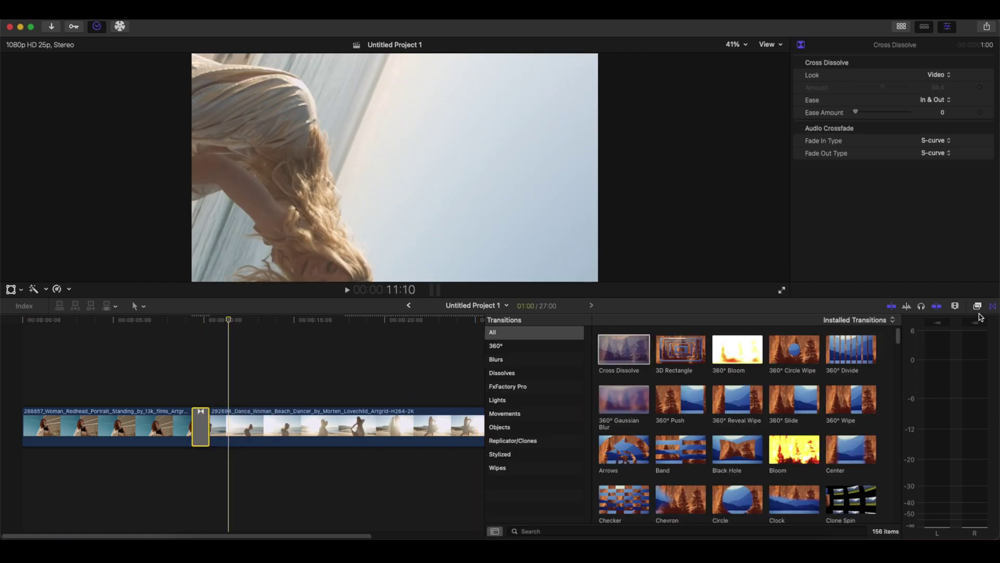
{"action": "left_click", "coordinate": [993, 307]}
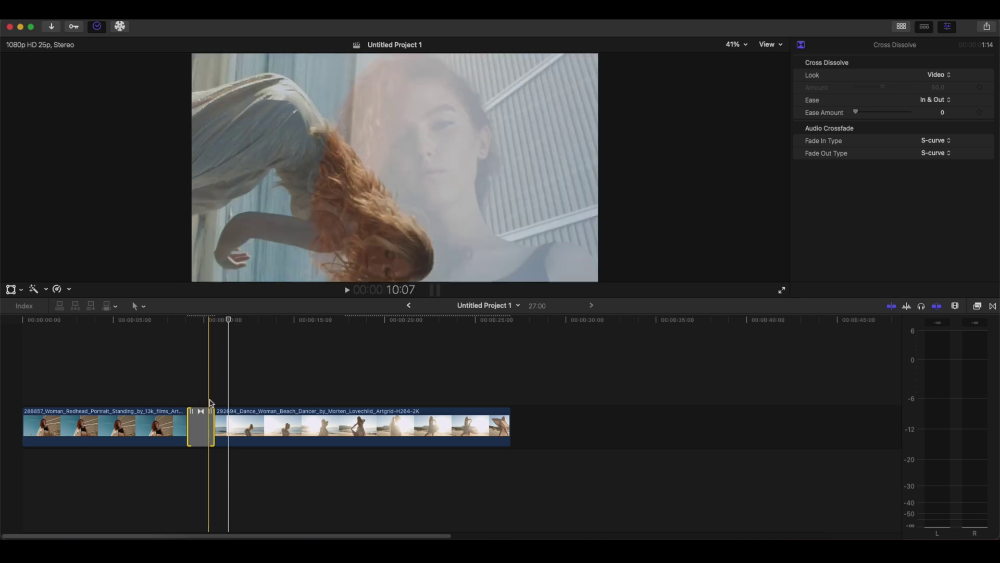
{"action": "left_click", "coordinate": [161, 371]}
{"action": "left_click_drag", "start_coordinate": [130, 370], "coordinate": [296, 430]}
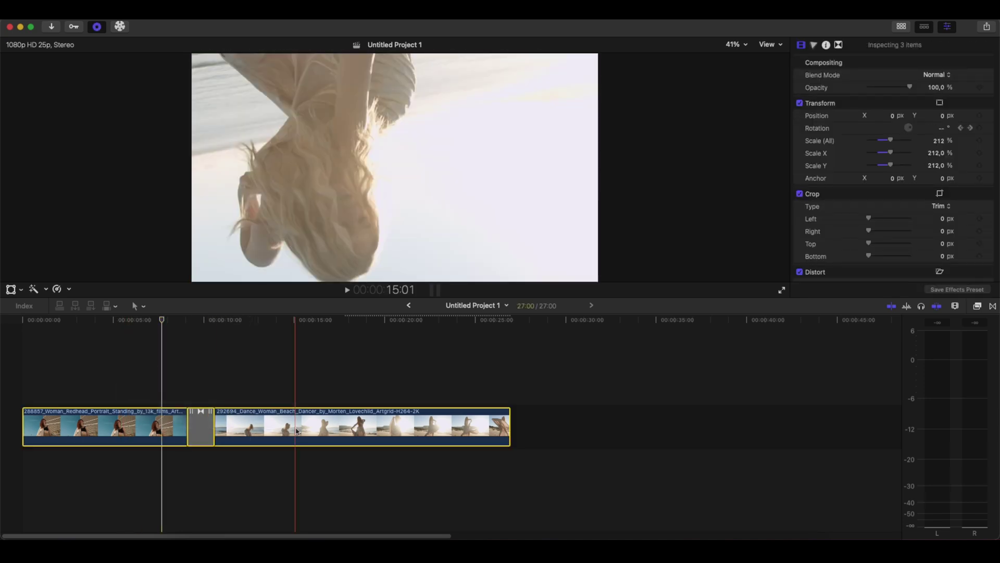
Create the compound clip 'Untitled Project 1 Clip' and mark a range from about four seconds across the transition.
{"action": "key", "text": "alt+g"}
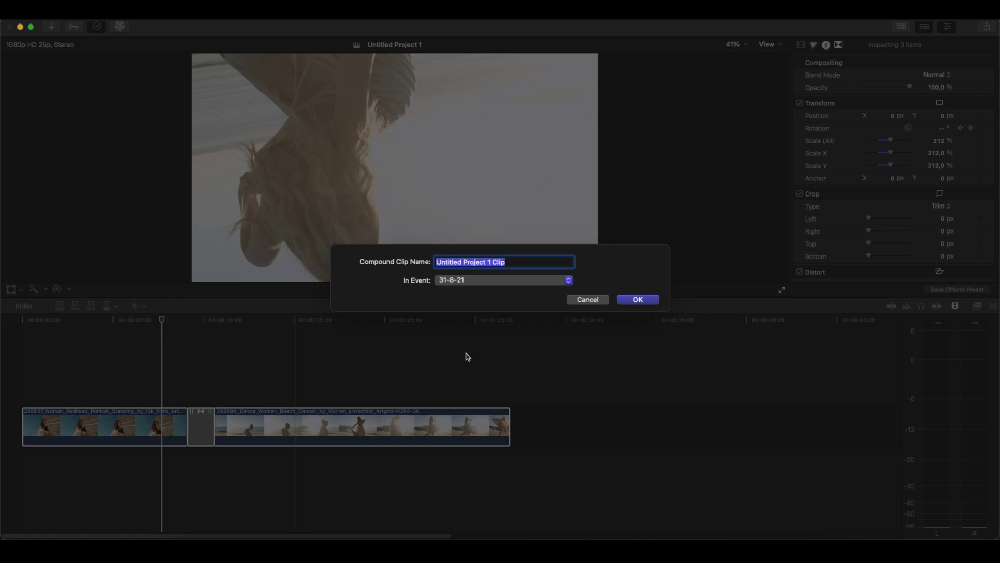
{"action": "key", "text": "Return"}
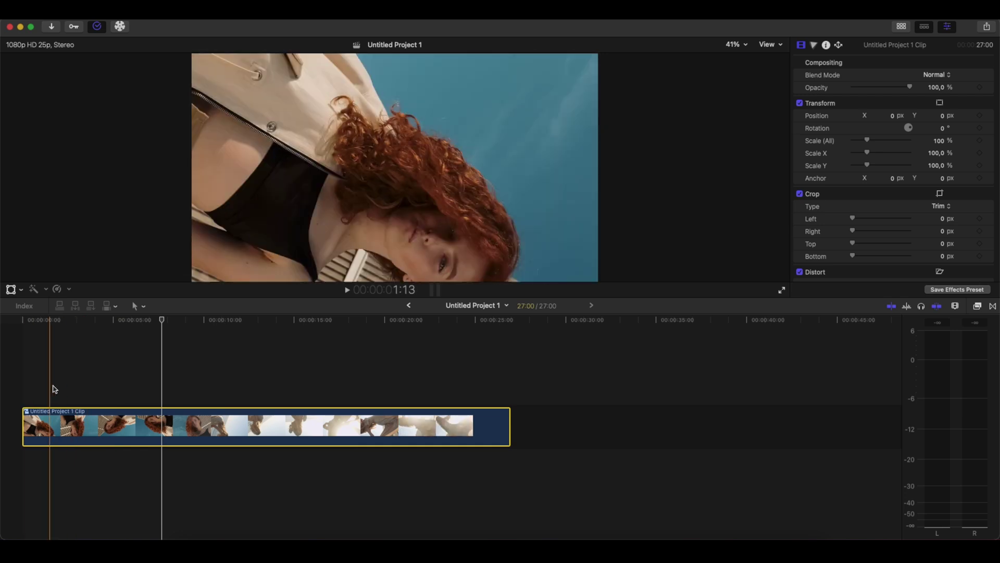
{"action": "left_click", "coordinate": [103, 390]}
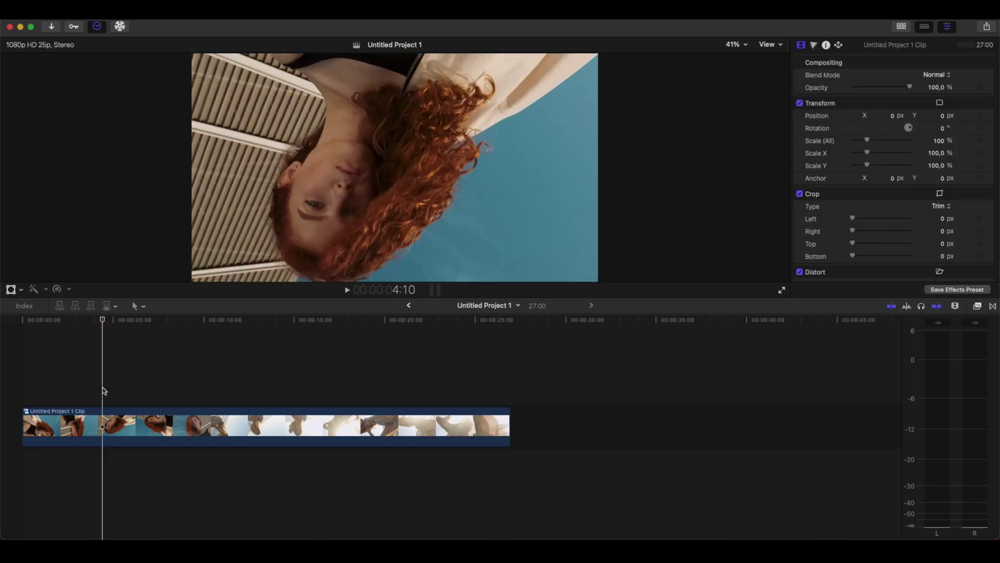
{"action": "left_click_drag", "start_coordinate": [102, 421], "coordinate": [228, 423]}
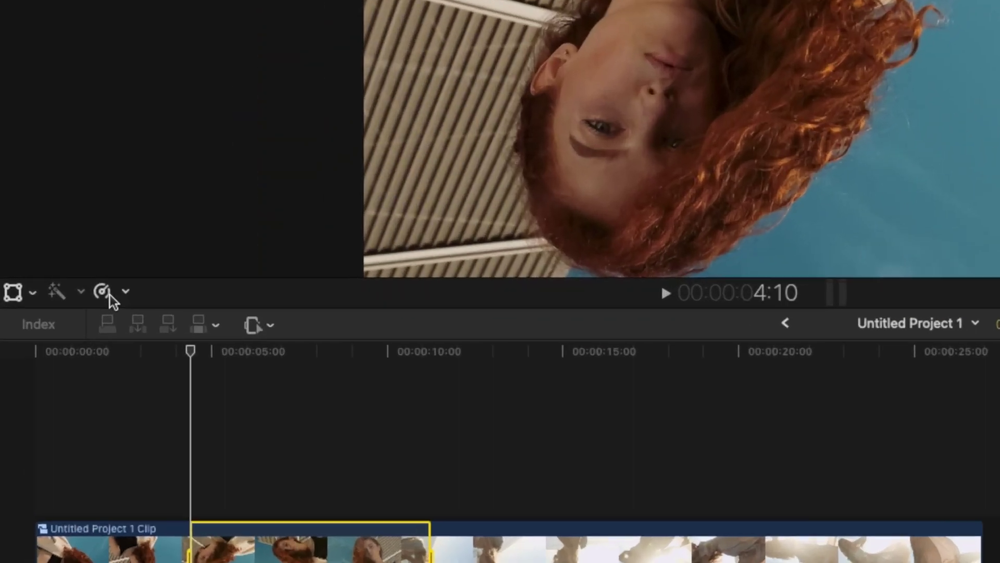
Retime the marked range to Fast 20x and play the result from the start.
{"action": "left_click", "coordinate": [57, 289]}
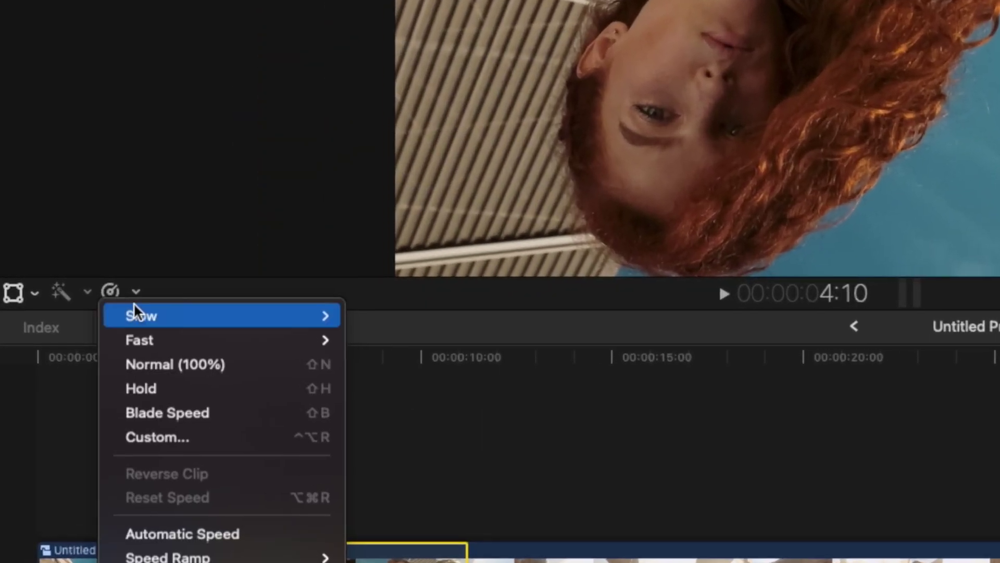
{"action": "mouse_move", "coordinate": [80, 310]}
{"action": "left_click", "coordinate": [385, 408]}
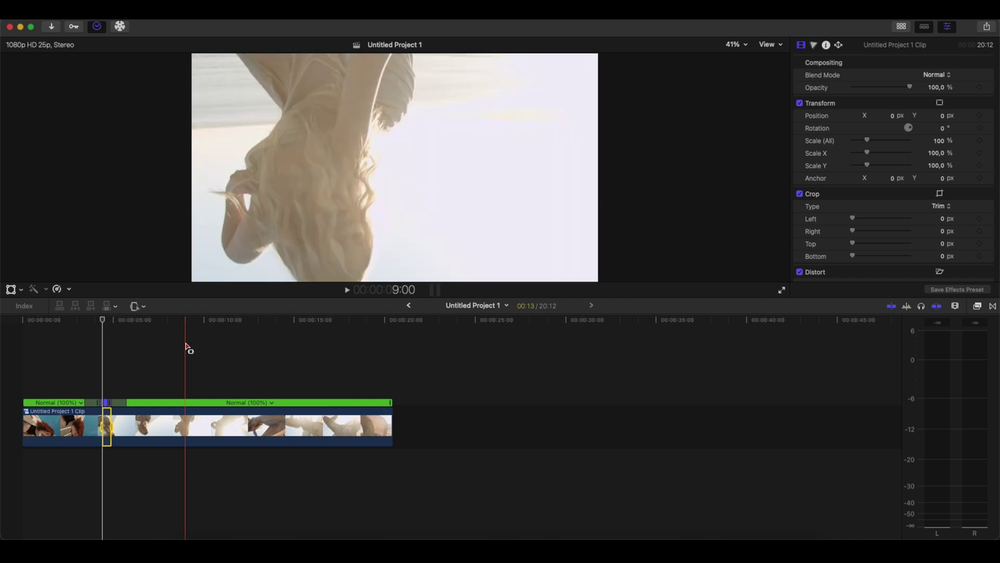
{"action": "key", "text": "a"}
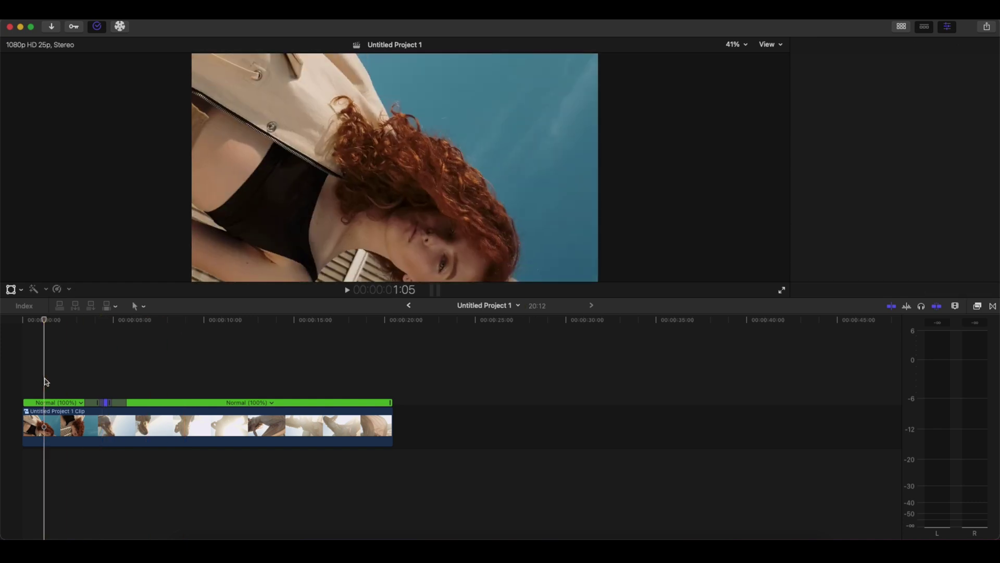
{"action": "left_click", "coordinate": [11, 381]}
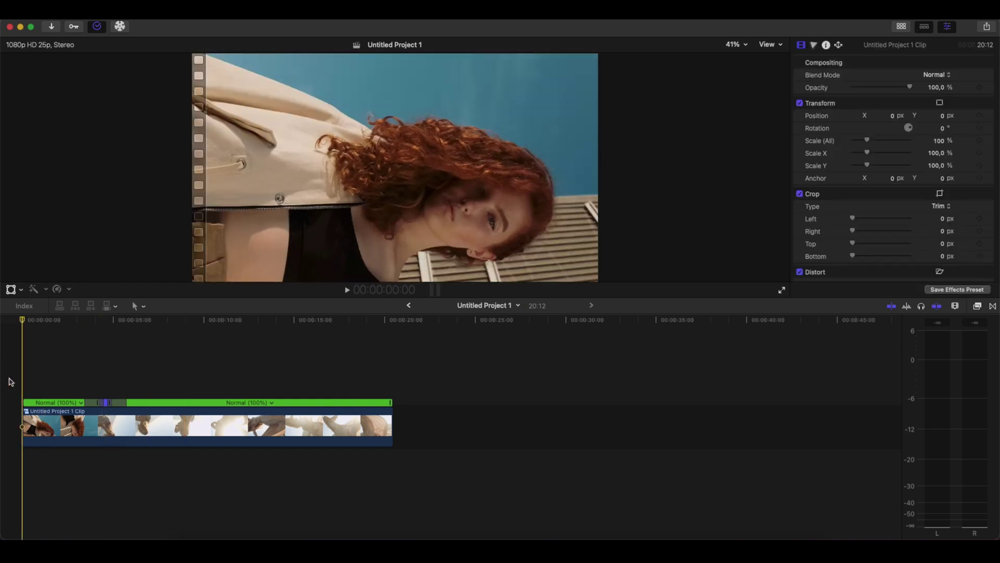
{"action": "key", "text": "space"}
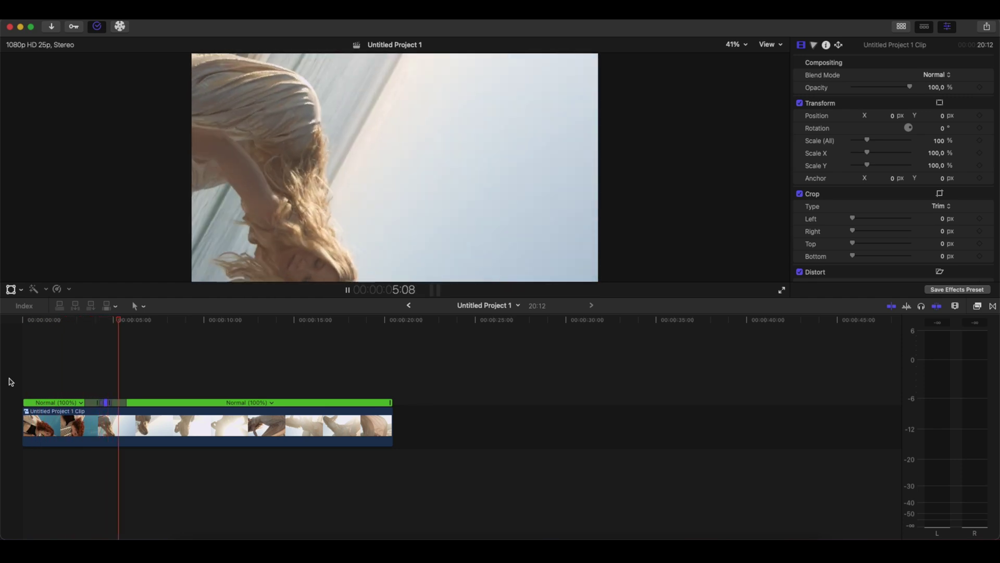
{"action": "key", "text": "space"}
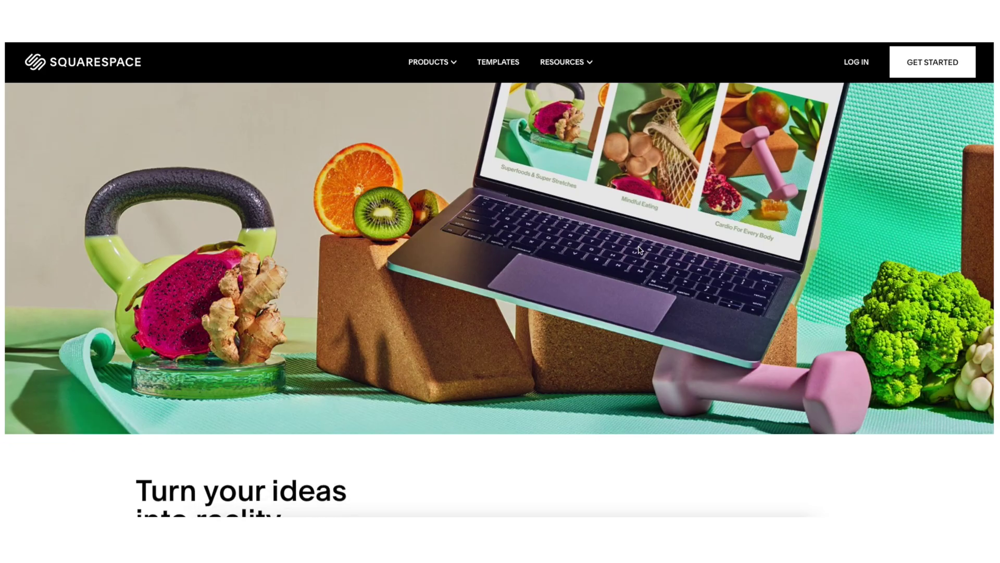
Scroll down the Squarespace homepage.
{"action": "scroll", "coordinate": [639, 245], "scroll_direction": "down", "scroll_amount": 6}
{"action": "scroll", "coordinate": [639, 251], "scroll_direction": "down", "scroll_amount": 3}
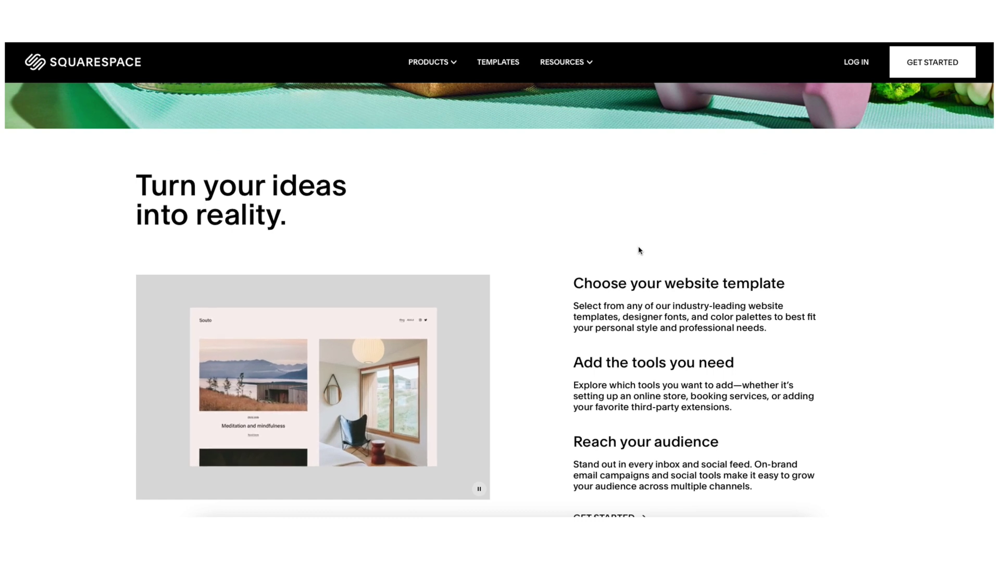
{"action": "scroll", "coordinate": [639, 245], "scroll_direction": "down", "scroll_amount": 8}
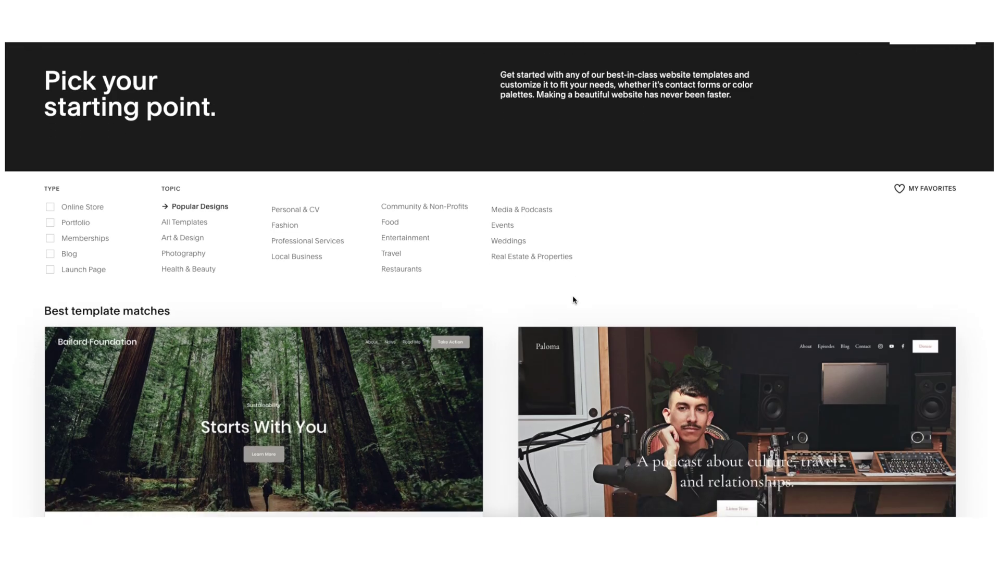
Scroll through Popular Designs templates such as Bailard, Paloma, Stanton and Amal.
{"action": "scroll", "coordinate": [573, 299], "scroll_direction": "down", "scroll_amount": 4}
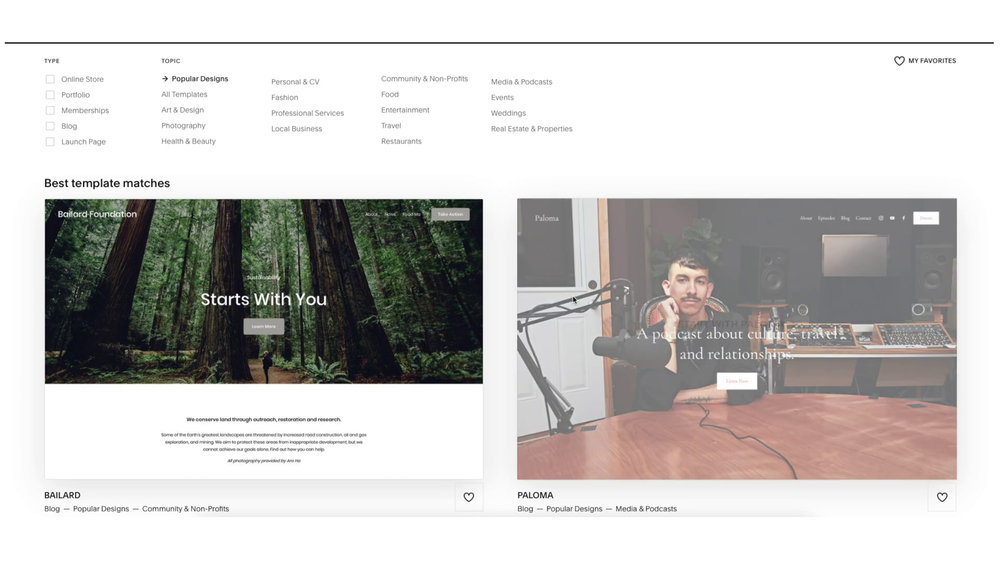
{"action": "scroll", "coordinate": [573, 294], "scroll_direction": "down", "scroll_amount": 7}
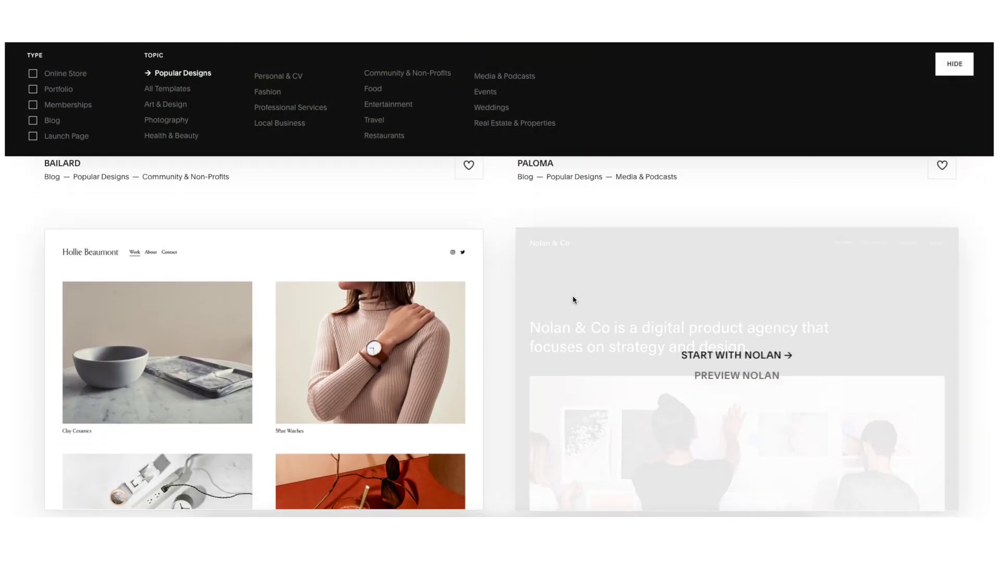
{"action": "scroll", "coordinate": [541, 311], "scroll_direction": "down", "scroll_amount": 12}
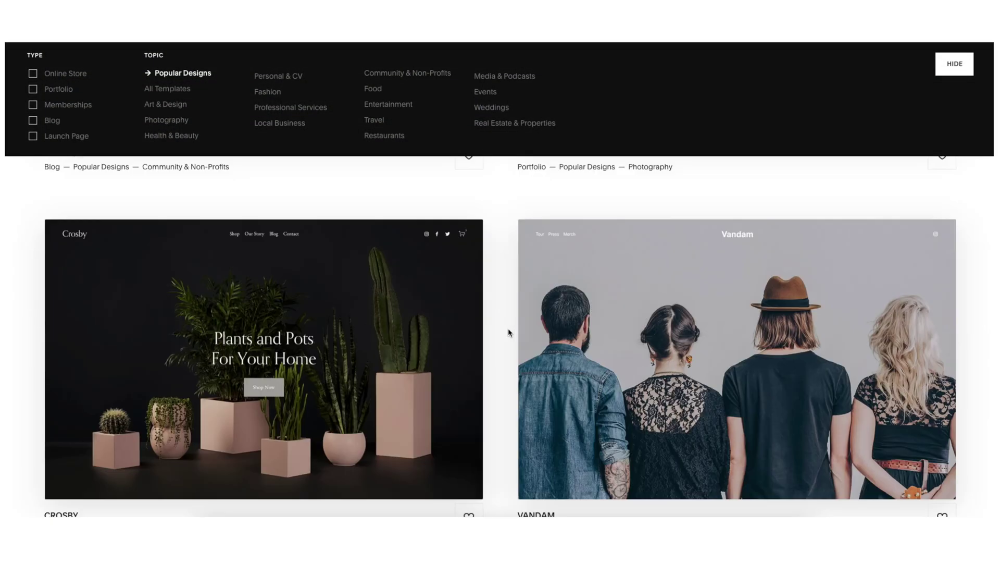
{"action": "scroll", "coordinate": [509, 332], "scroll_direction": "down", "scroll_amount": 10}
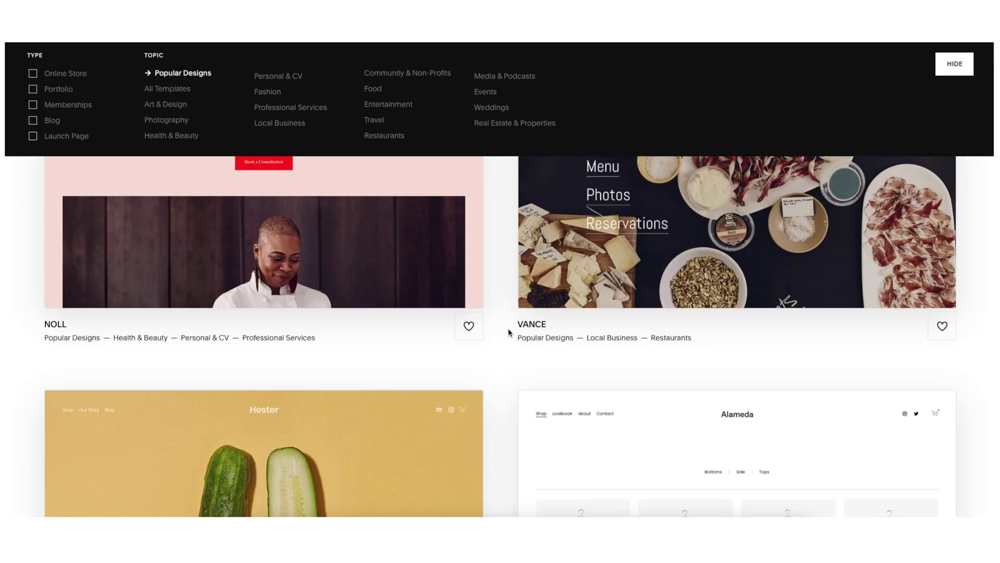
{"action": "scroll", "coordinate": [509, 332], "scroll_direction": "down", "scroll_amount": 12}
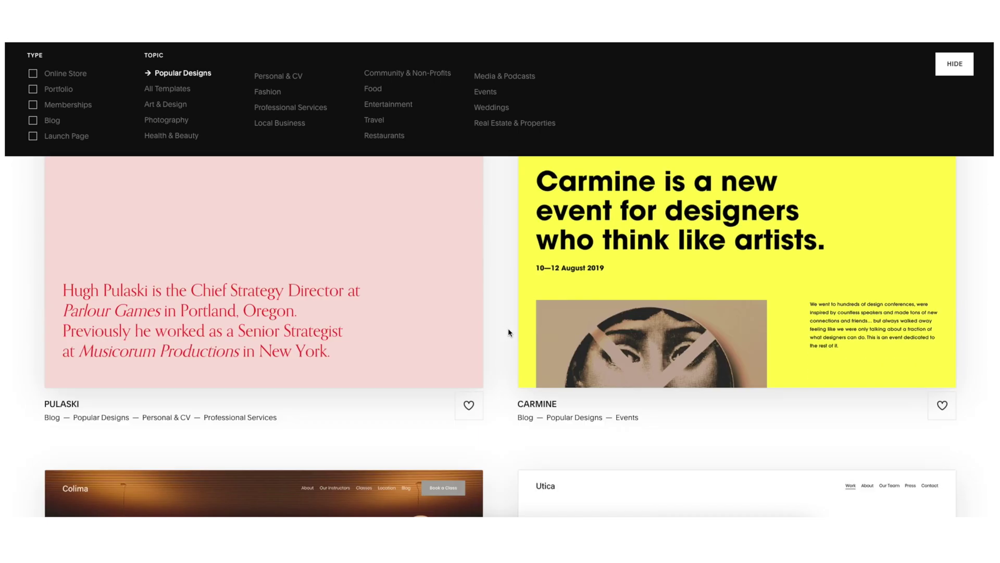
{"action": "scroll", "coordinate": [508, 332], "scroll_direction": "down", "scroll_amount": 12}
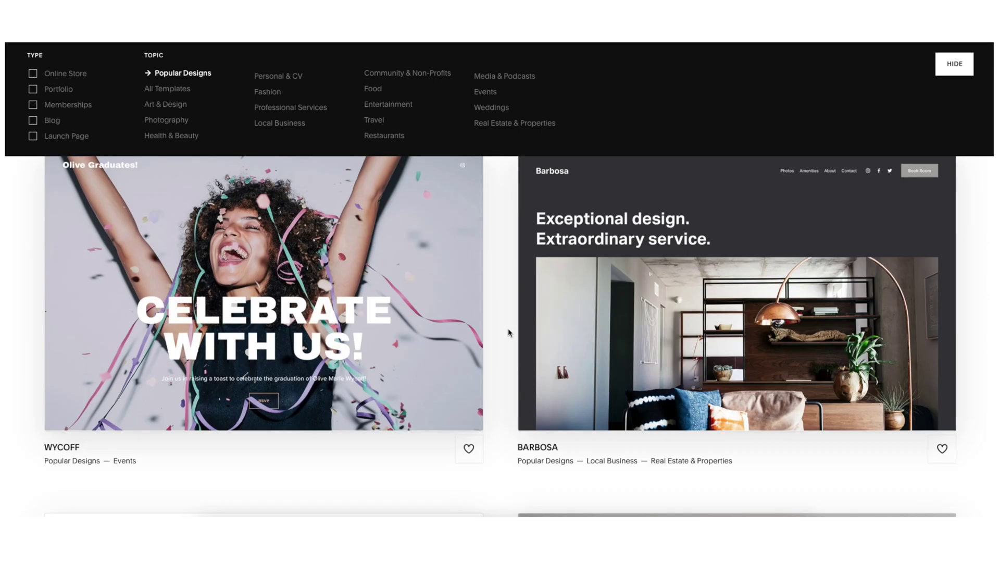
{"action": "scroll", "coordinate": [508, 332], "scroll_direction": "down", "scroll_amount": 10}
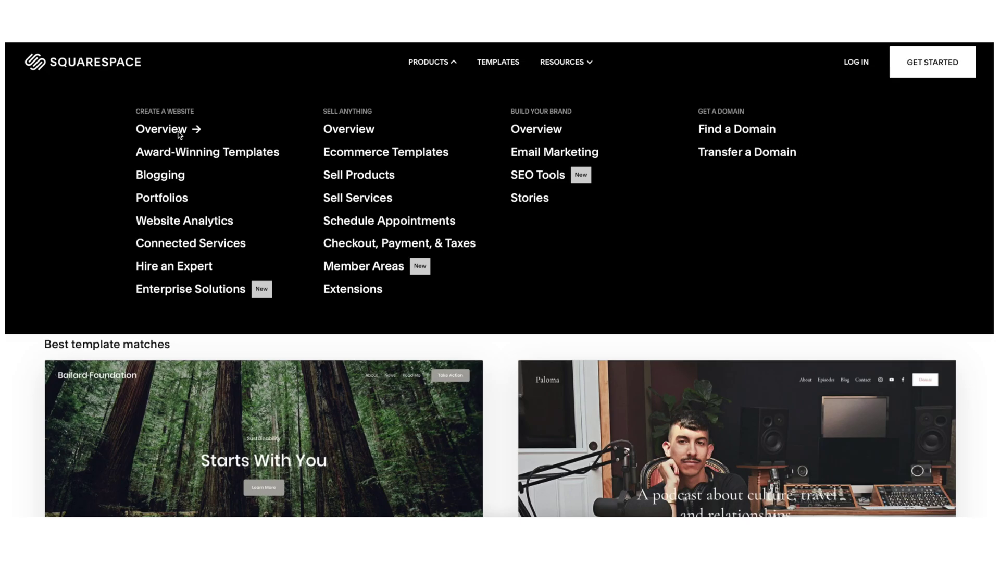
Load the Create your website page and scroll down to Blogging tools with the Souto template.
{"action": "left_click", "coordinate": [178, 132]}
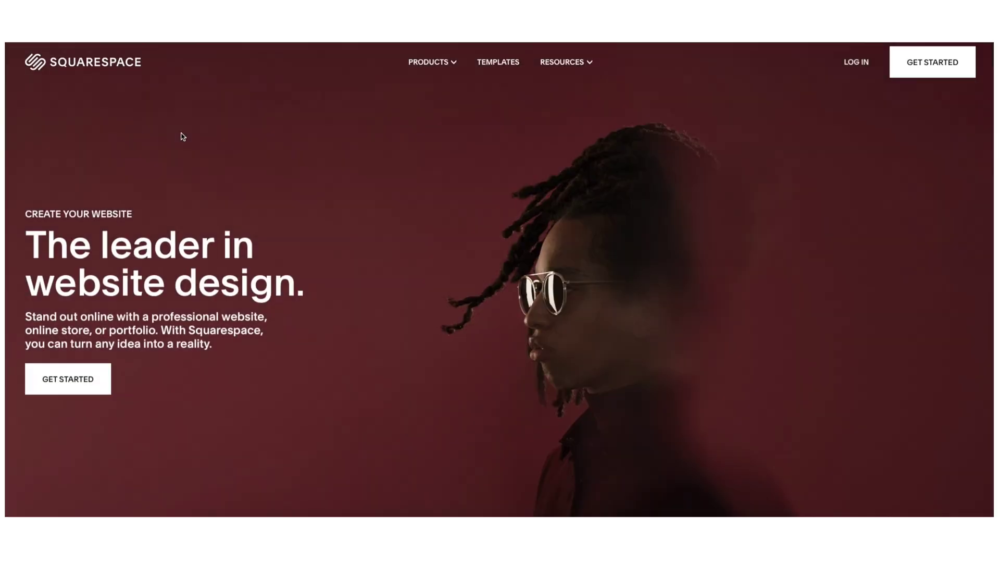
{"action": "scroll", "coordinate": [182, 136], "scroll_direction": "down", "scroll_amount": 5}
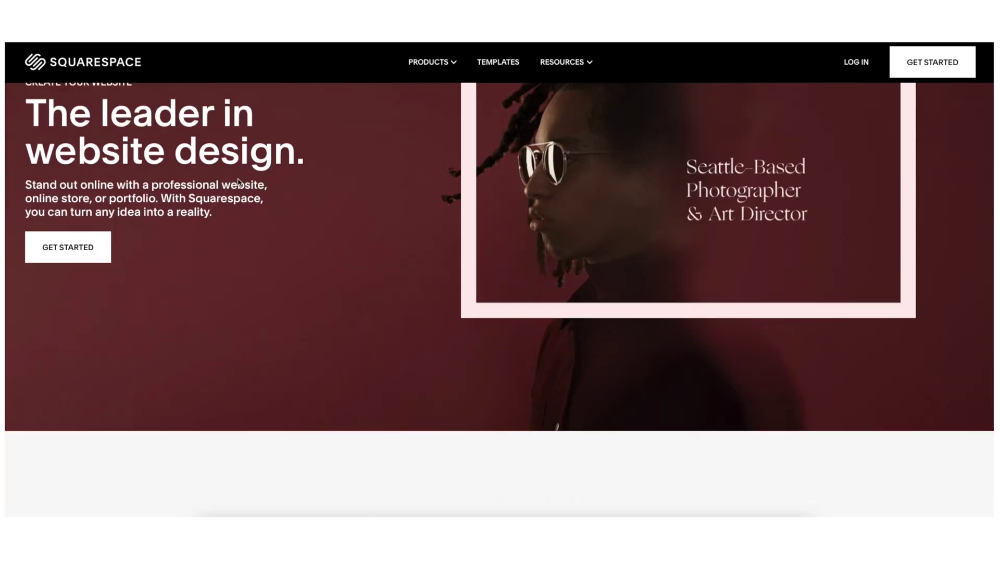
{"action": "scroll", "coordinate": [238, 179], "scroll_direction": "down", "scroll_amount": 10}
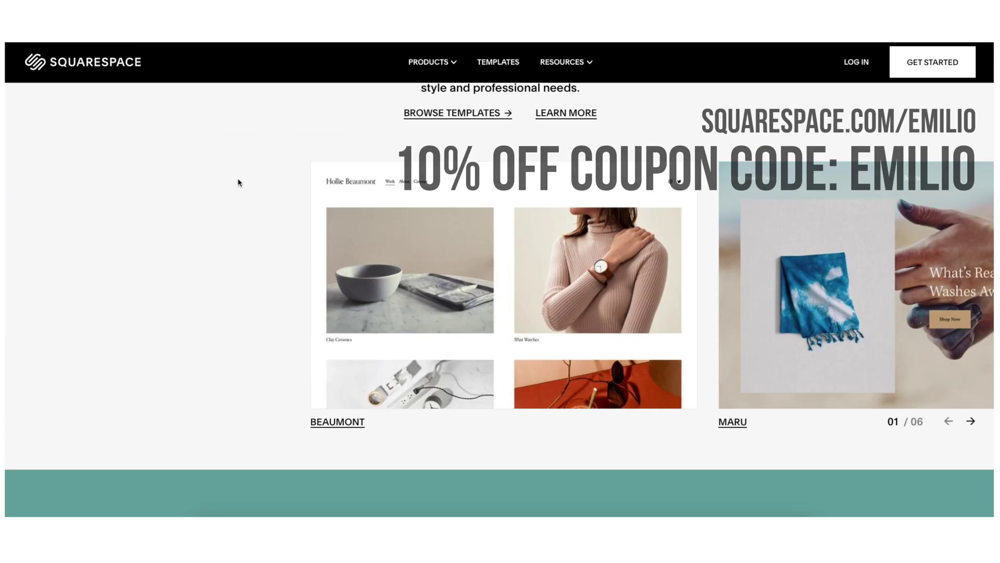
{"action": "scroll", "coordinate": [238, 182], "scroll_direction": "down", "scroll_amount": 10}
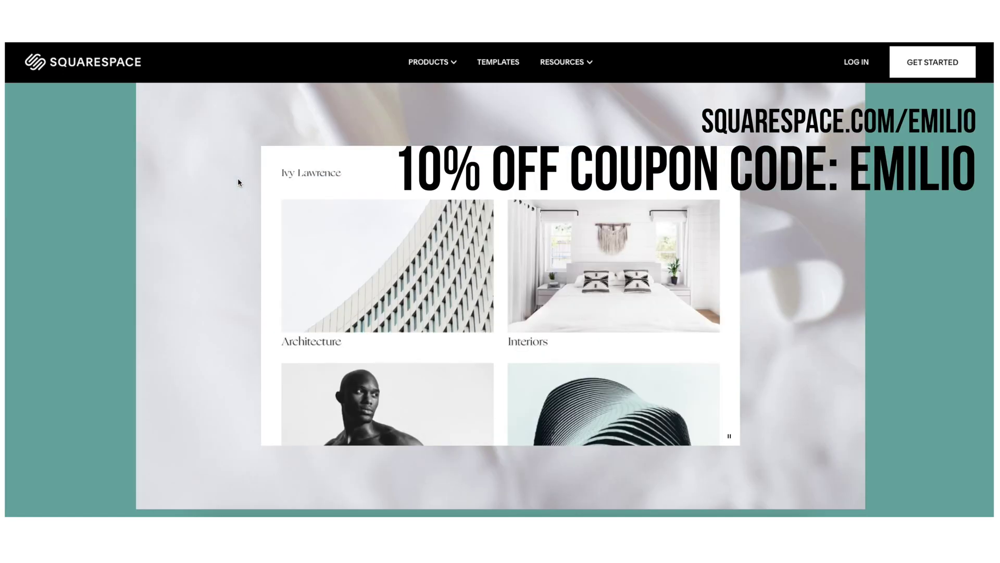
{"action": "scroll", "coordinate": [238, 182], "scroll_direction": "down", "scroll_amount": 10}
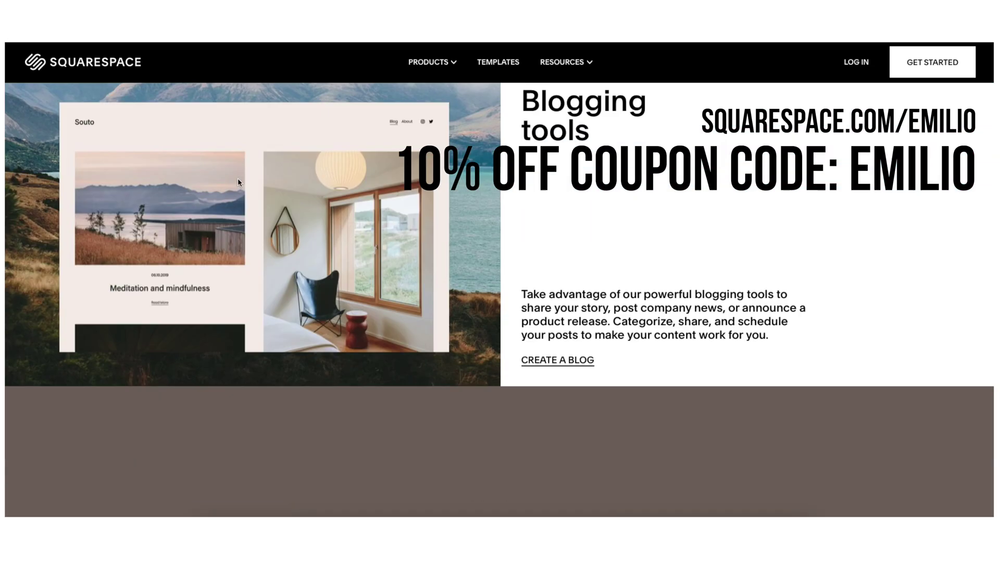